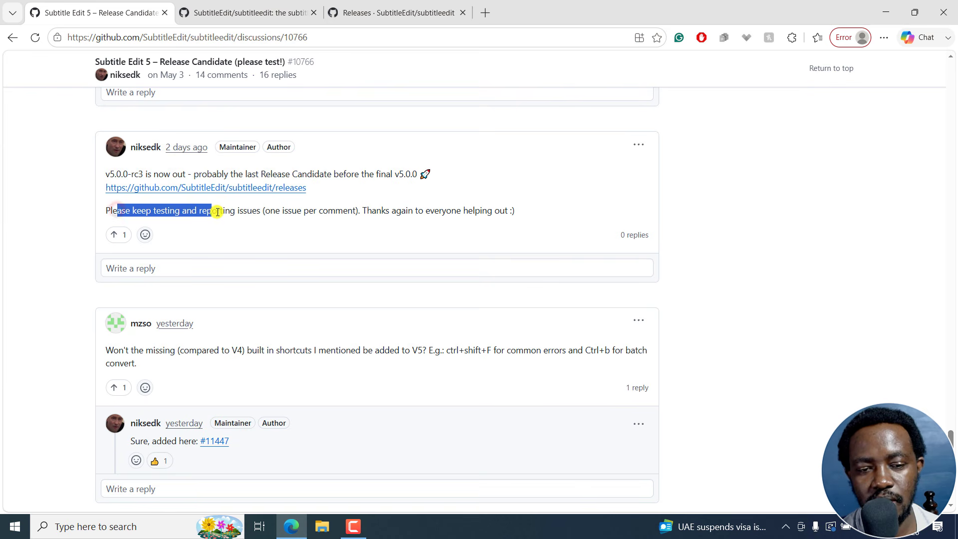
- Read the v5.0.0-rc3 announcement comment and its request to keep testing and reporting issues
left_click_drag(218, 211, 292, 216)
left_click(260, 217)
left_click(415, 216)
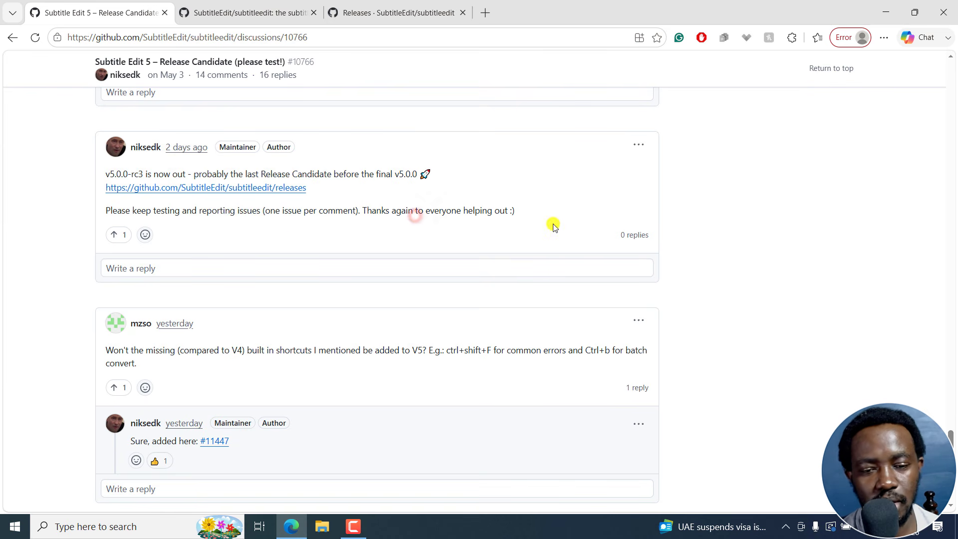
- Open the subtitleedit repository's Releases page, close the duplicate releases page, and check the v5.0.0-rc3 build date
left_click(261, 12)
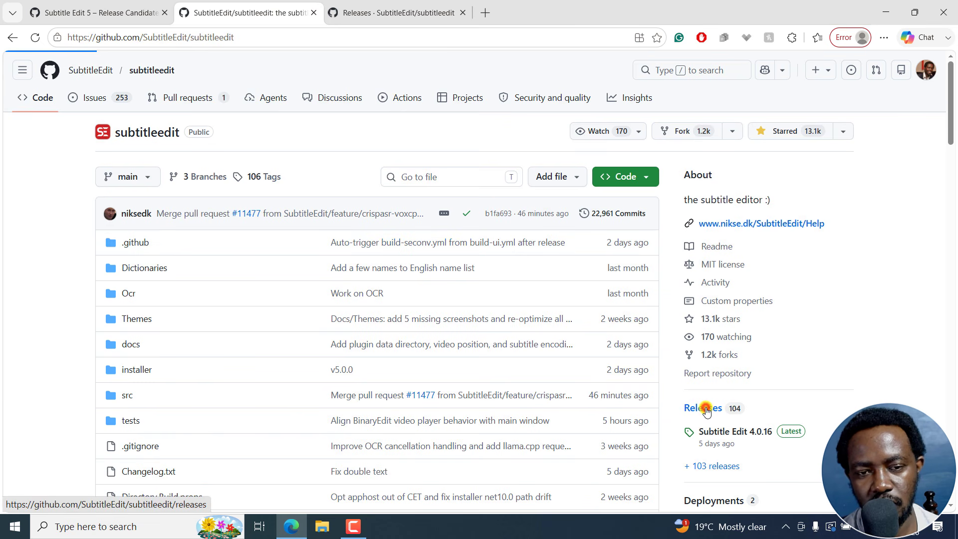
left_click(463, 12)
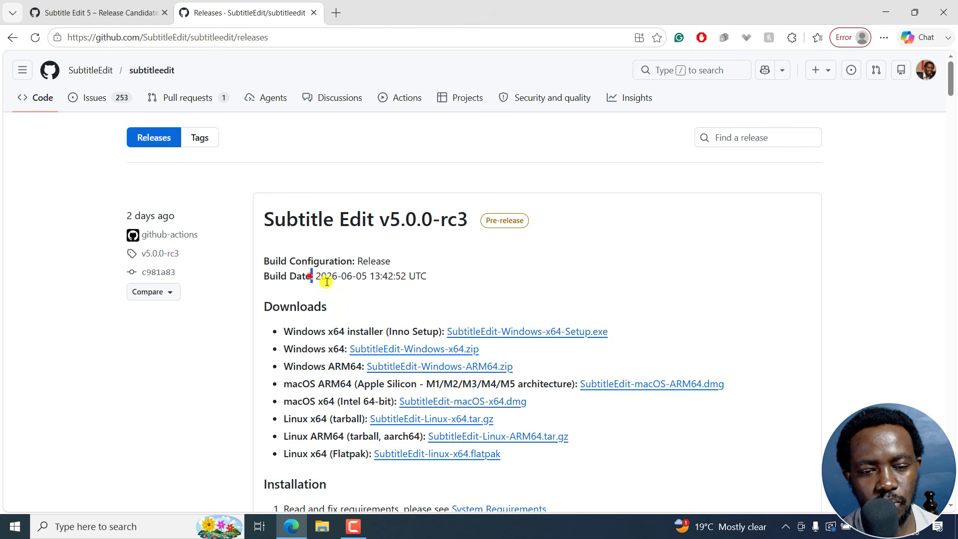
left_click_drag(327, 282, 381, 287)
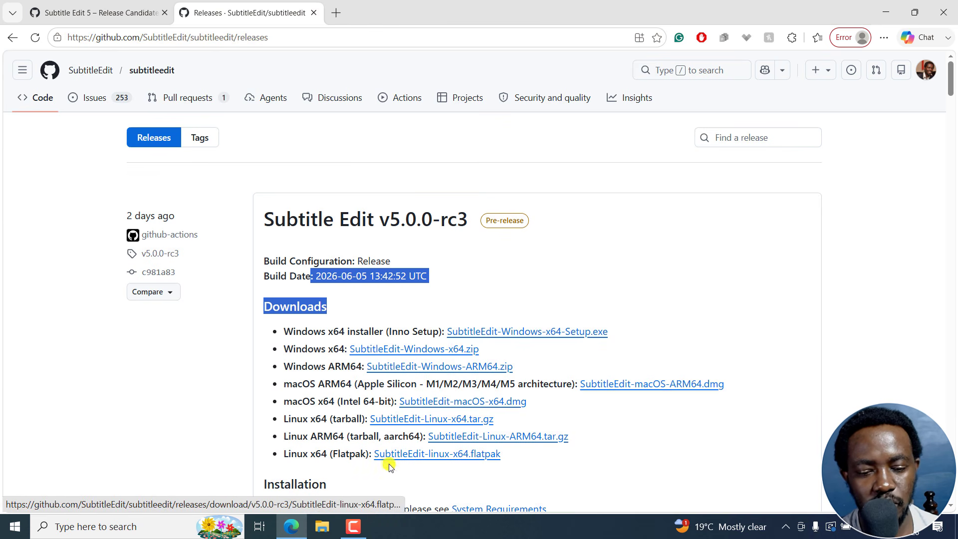
- Switch to File Explorer and launch SubtitleEdit.exe from the Subtitle Edit 5 RC3 folder in Downloads
left_click(322, 526)
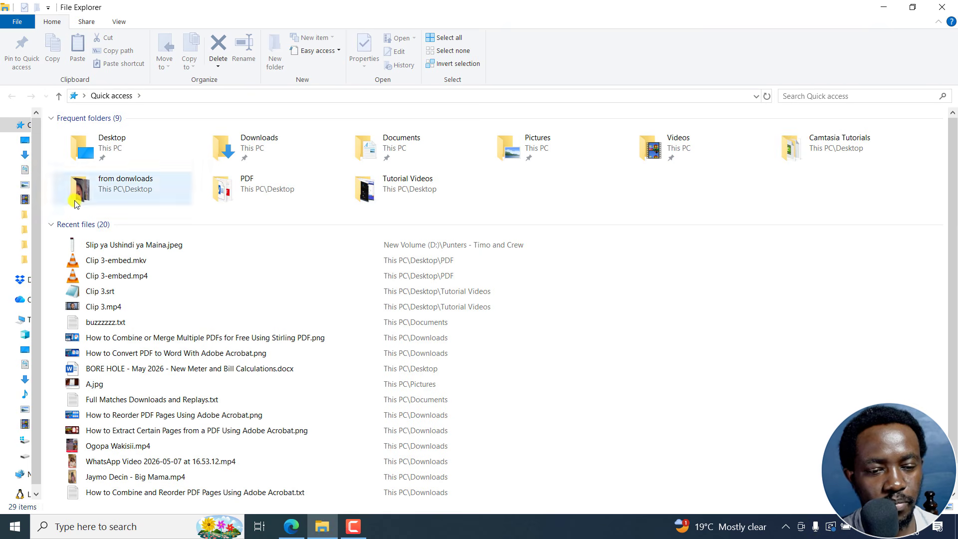
left_click(25, 155)
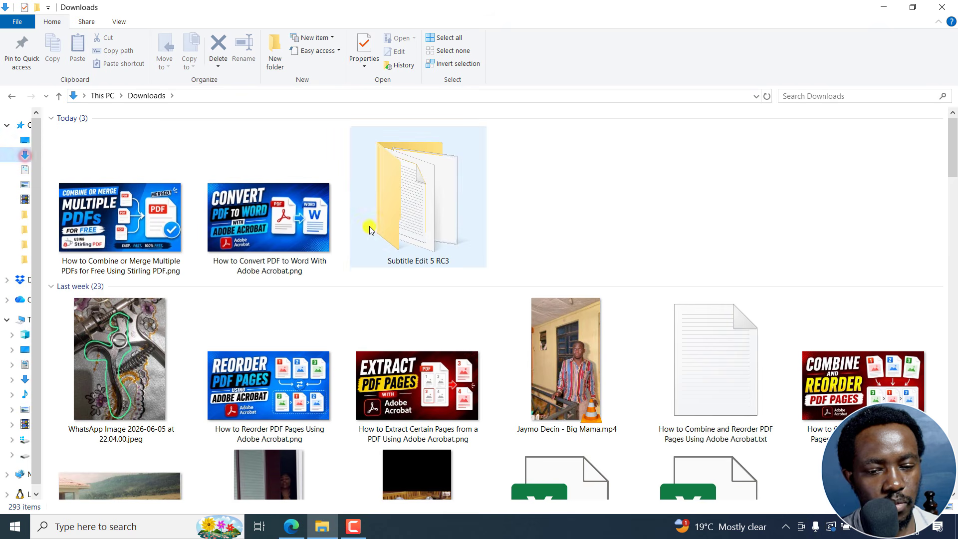
double_click(388, 228)
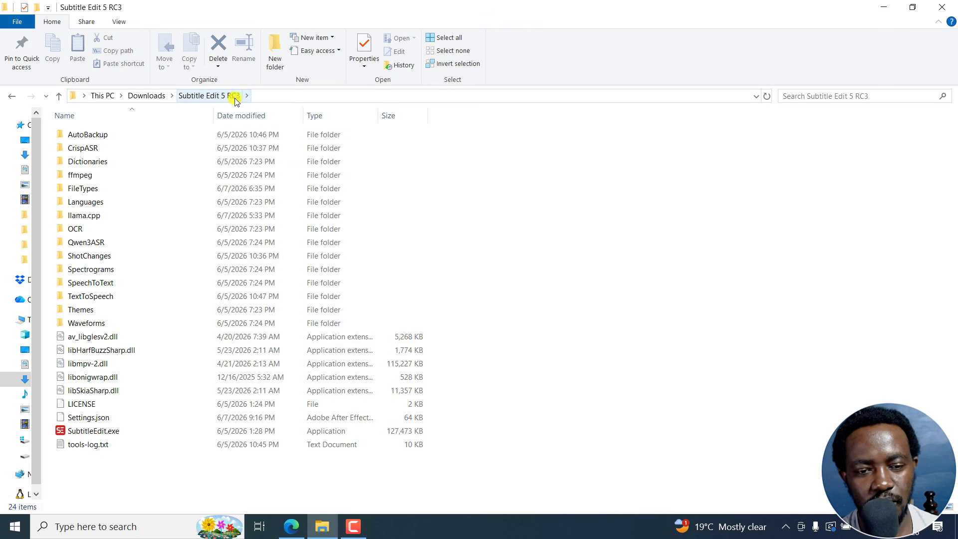
left_click(77, 431)
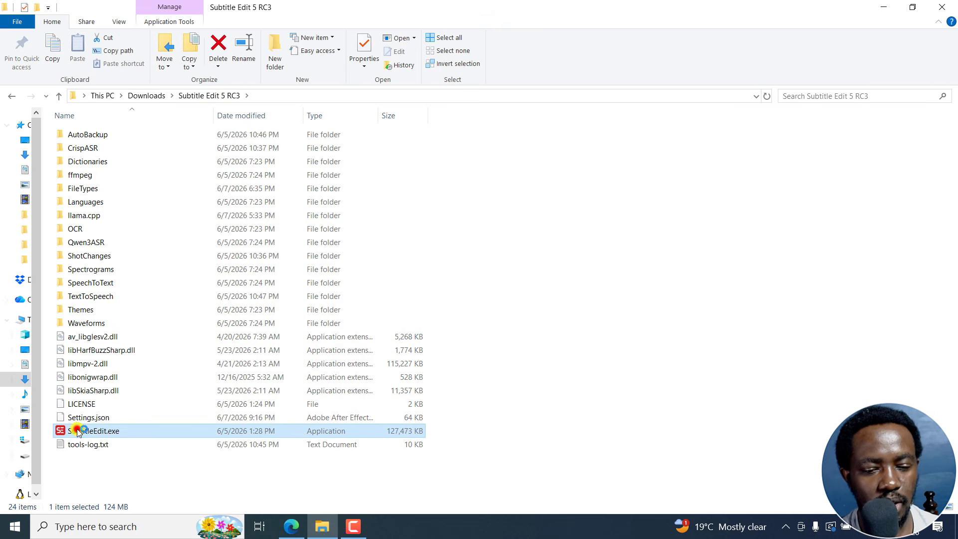
double_click(77, 431)
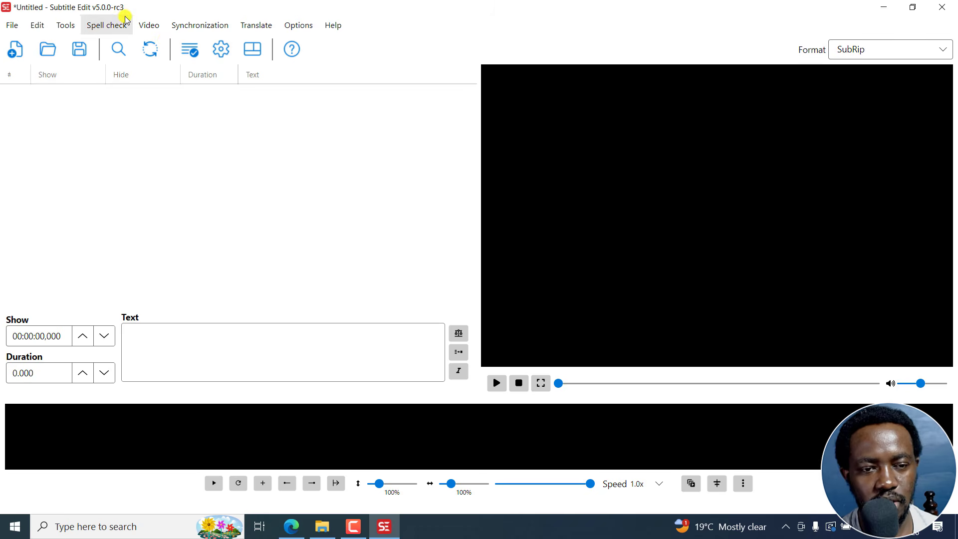
- Switch back to the browser and review the v5.0.0-rc3 announcement comment alongside the Releases page
left_click(290, 532)
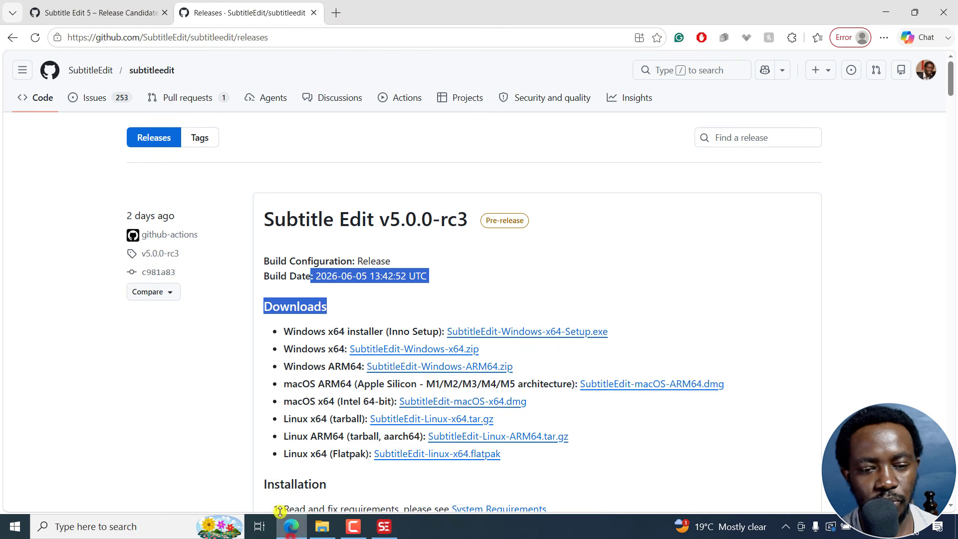
left_click(439, 298)
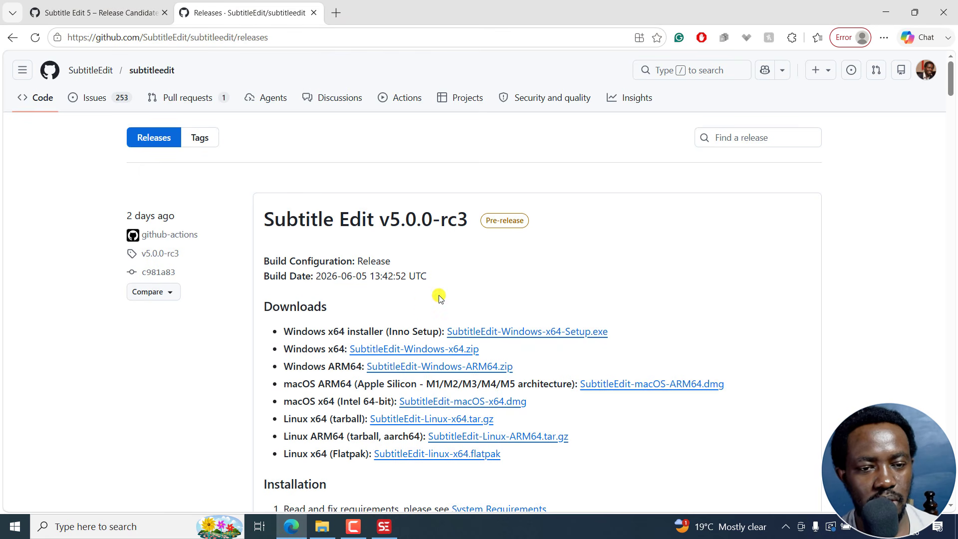
left_click(102, 13)
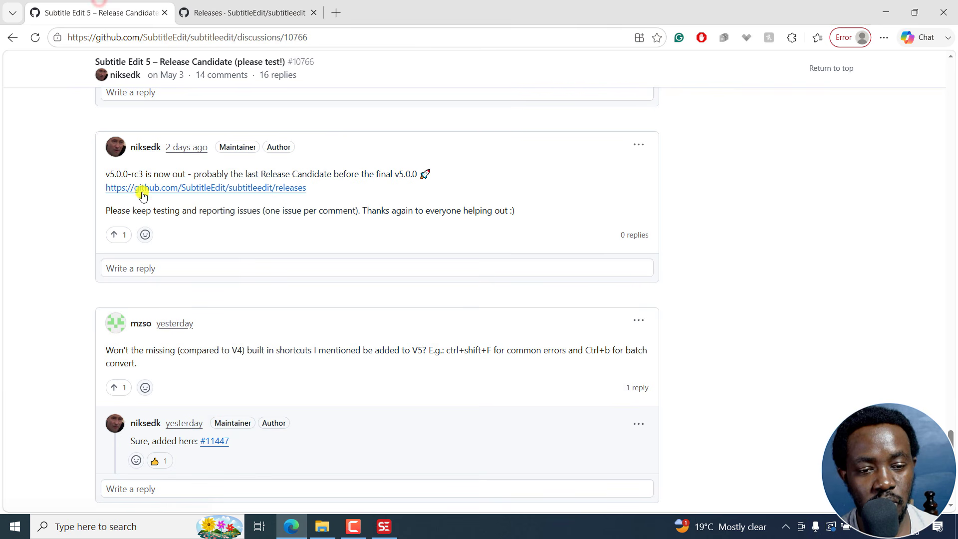
left_click_drag(171, 207, 325, 210)
left_click(255, 10)
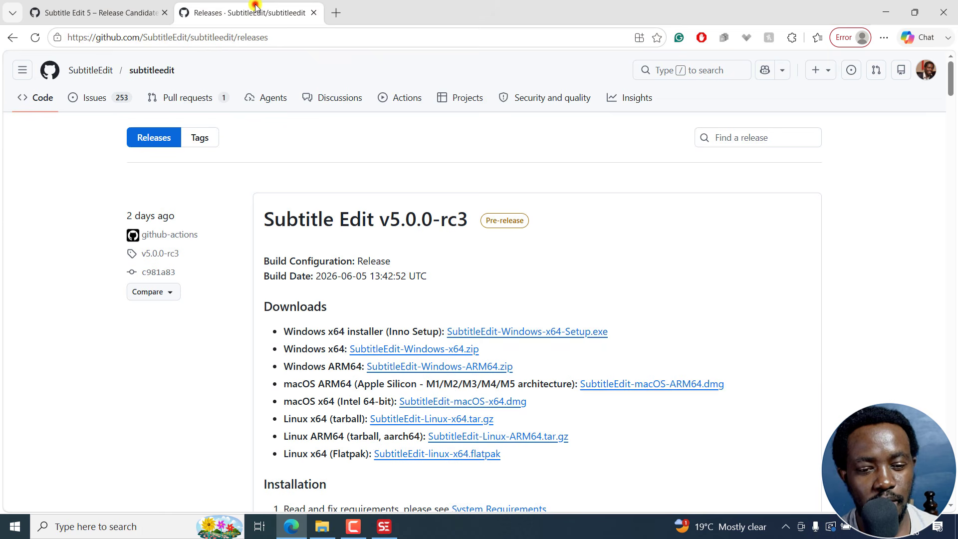
- Open the full Change Log linked from the v5.0.0-rc3 release in a separate browser tab
scroll(953, 88, "down", 5)
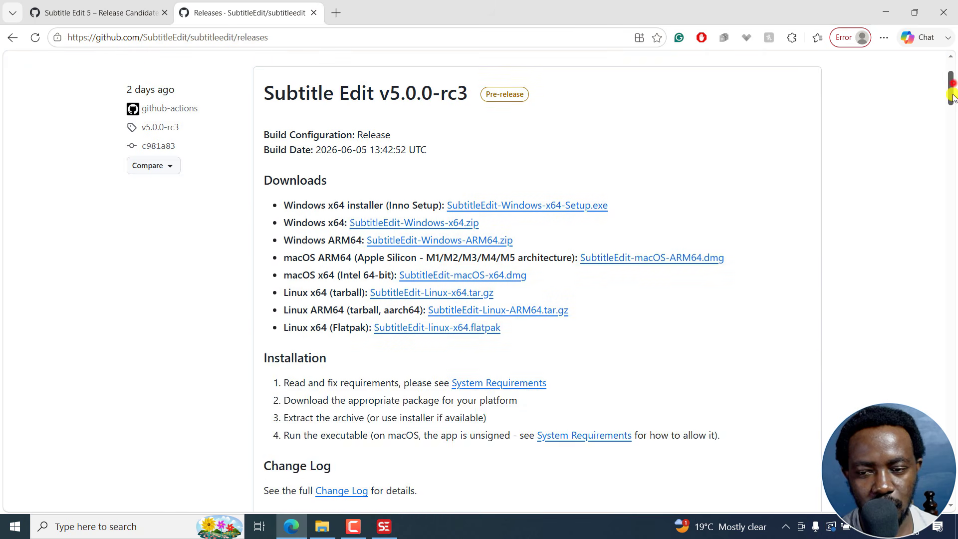
right_click(342, 289)
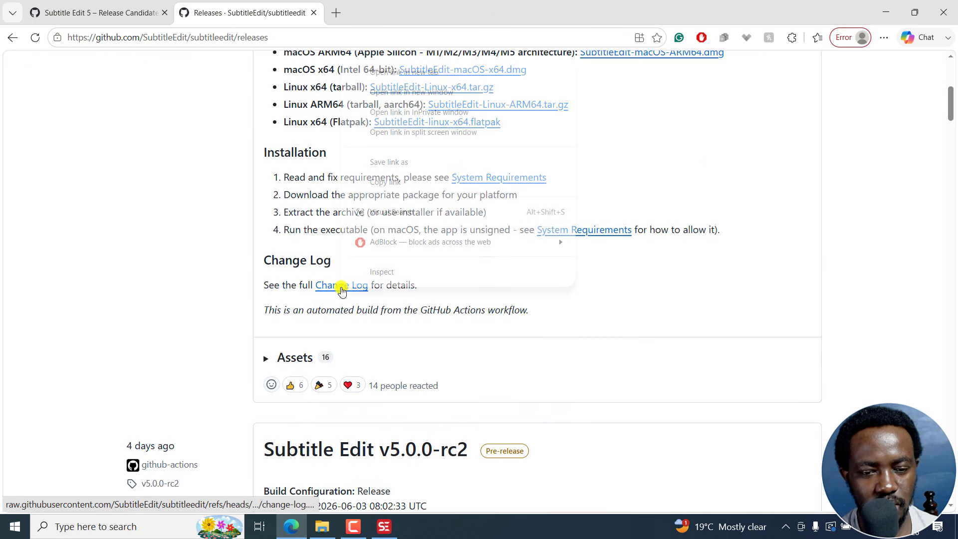
left_click(412, 75)
left_click(378, 6)
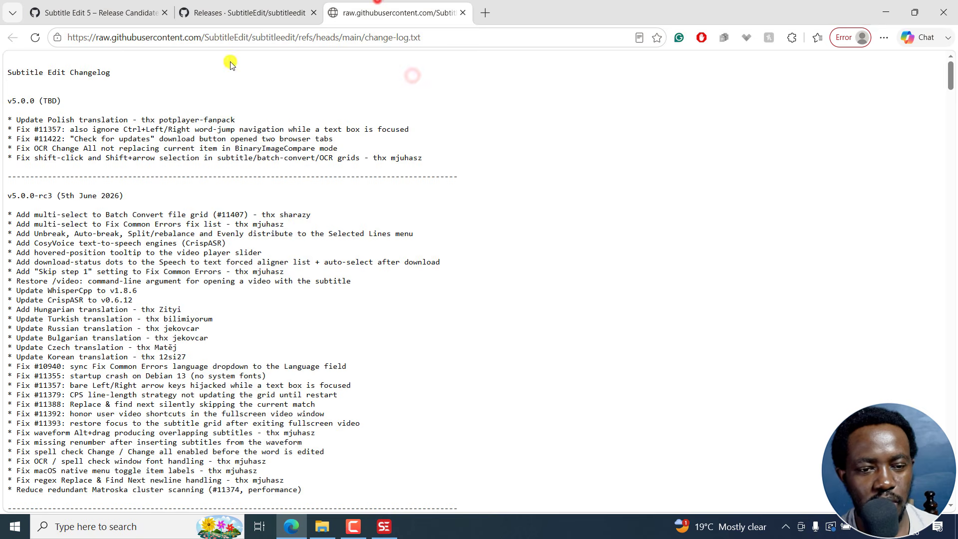
- Examine the change log entries for v5.0.0 (TBD) and v5.0.0-rc3
left_click_drag(74, 101, 6, 101)
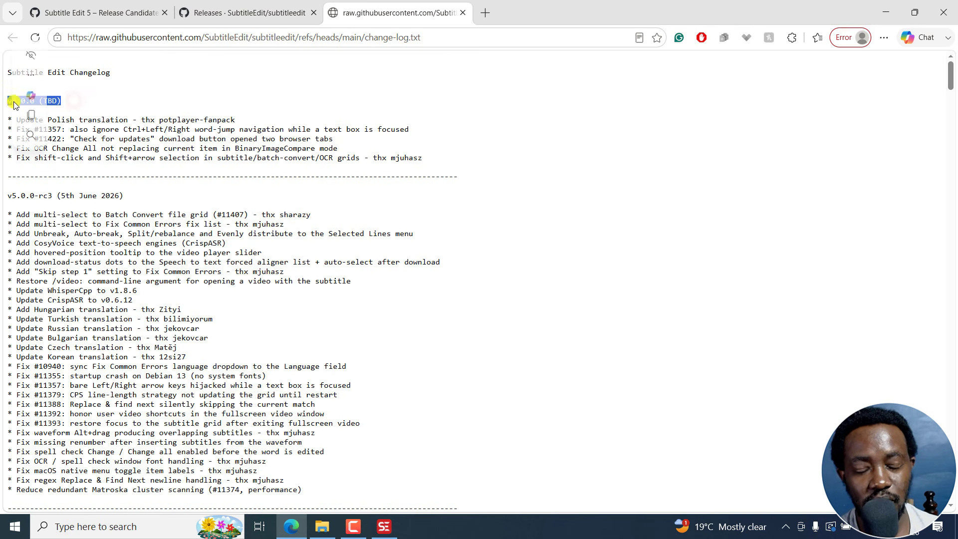
left_click(222, 99)
left_click(222, 99)
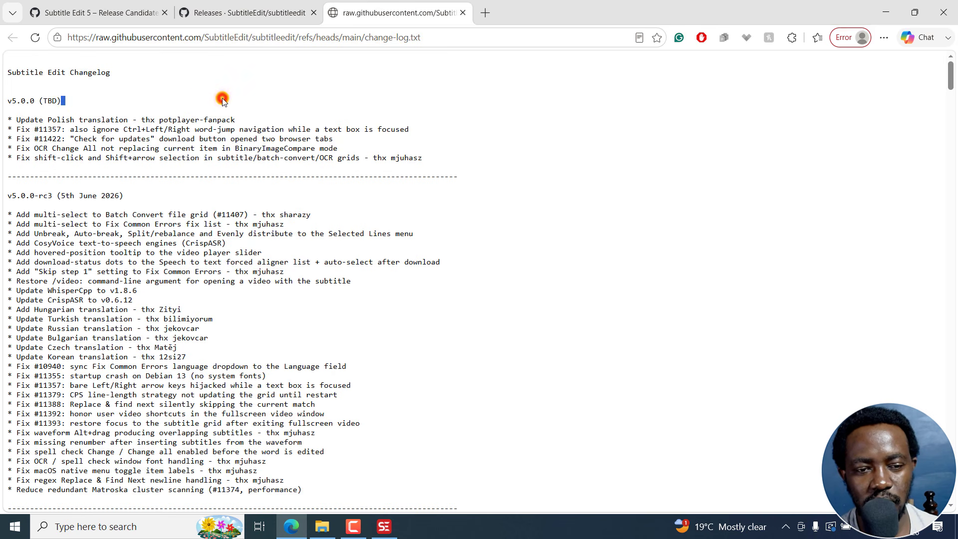
left_click(128, 116)
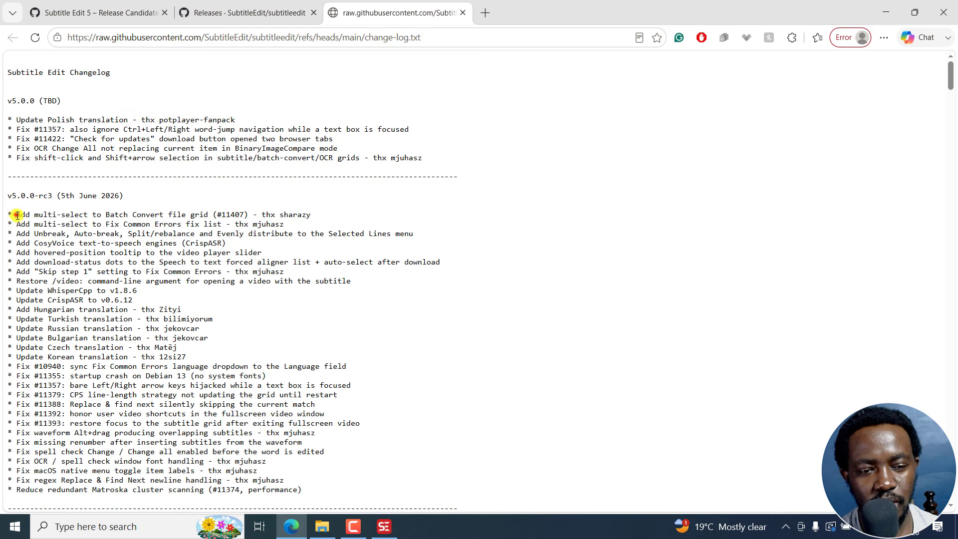
left_click_drag(16, 216, 233, 281)
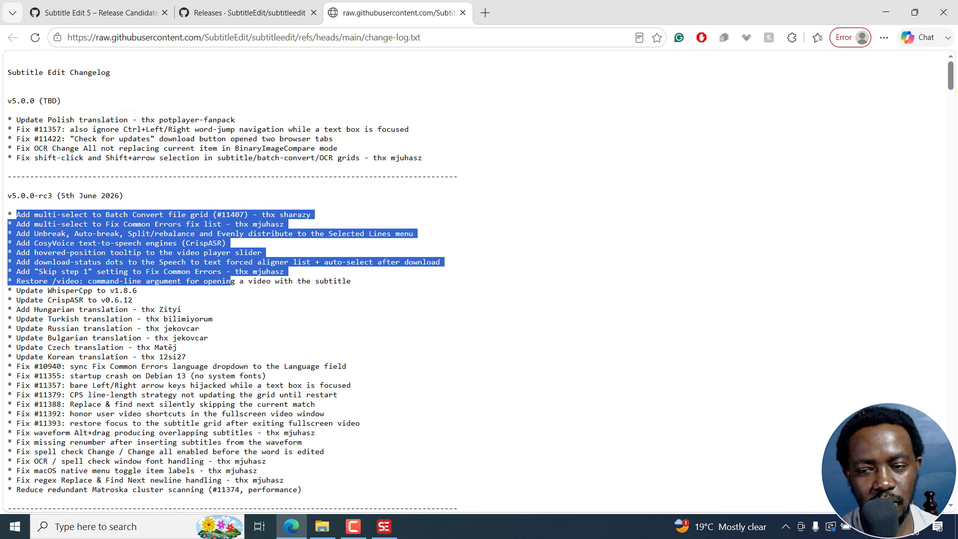
- Read through the change log entries for v5.0.0-rc2, v5.0.0-rc1 and v5.0.0-beta33, and return to the beginning
left_click_drag(952, 87, 953, 113)
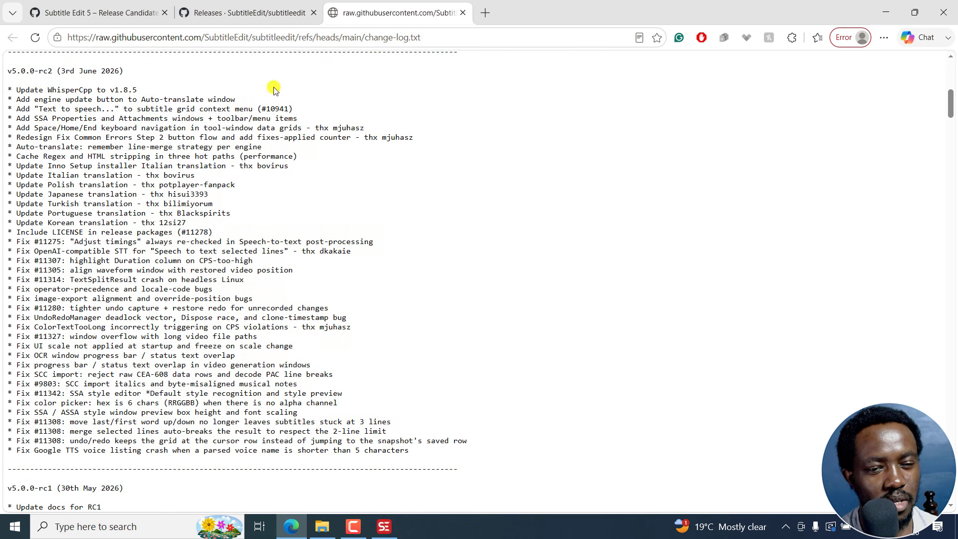
left_click_drag(57, 95, 227, 216)
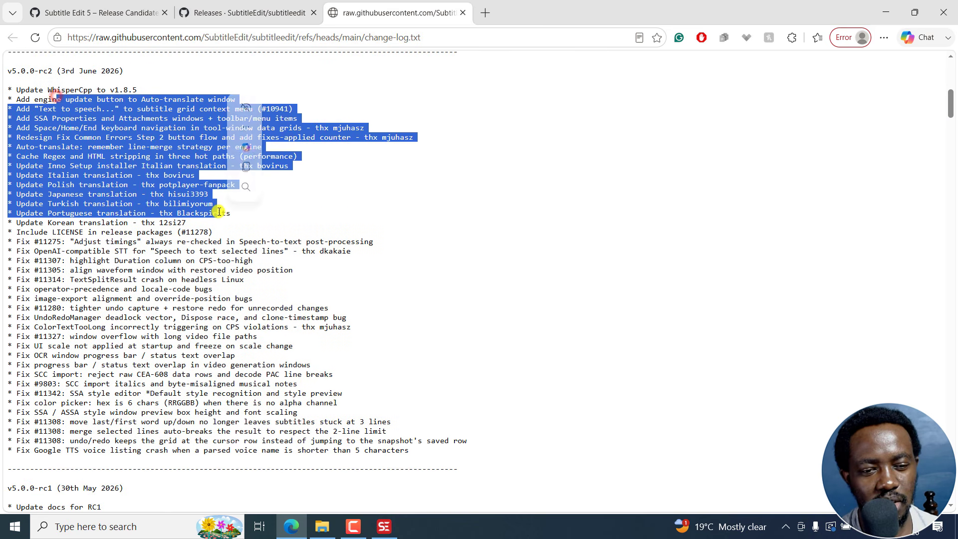
left_click(855, 164)
scroll(680, 155, "down", 6)
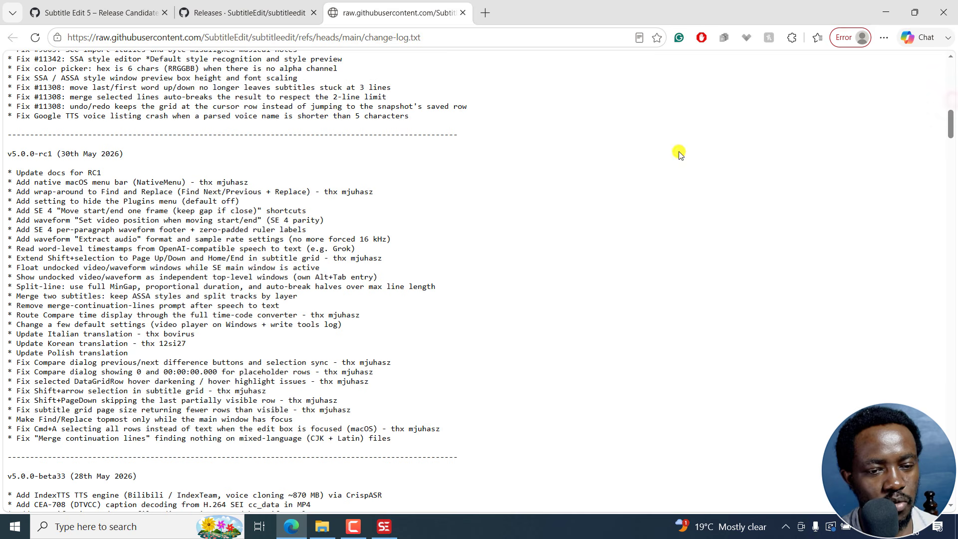
left_click_drag(18, 180, 252, 270)
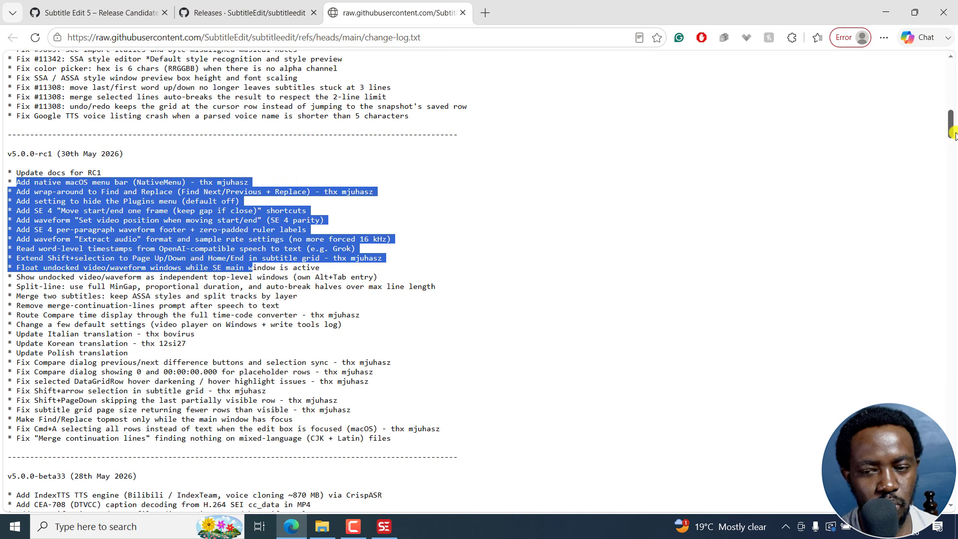
left_click_drag(953, 134, 953, 145)
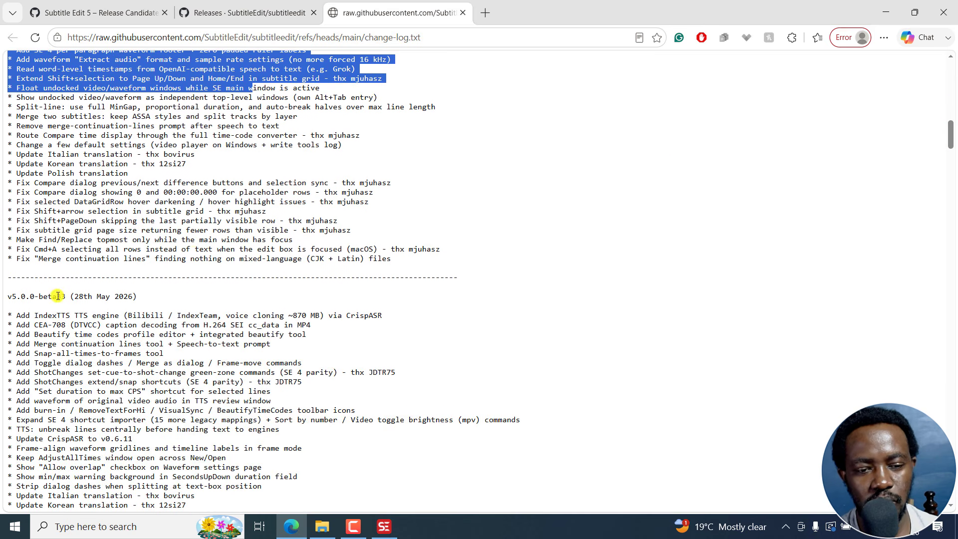
left_click_drag(58, 296, 196, 333)
left_click_drag(952, 136, 954, 53)
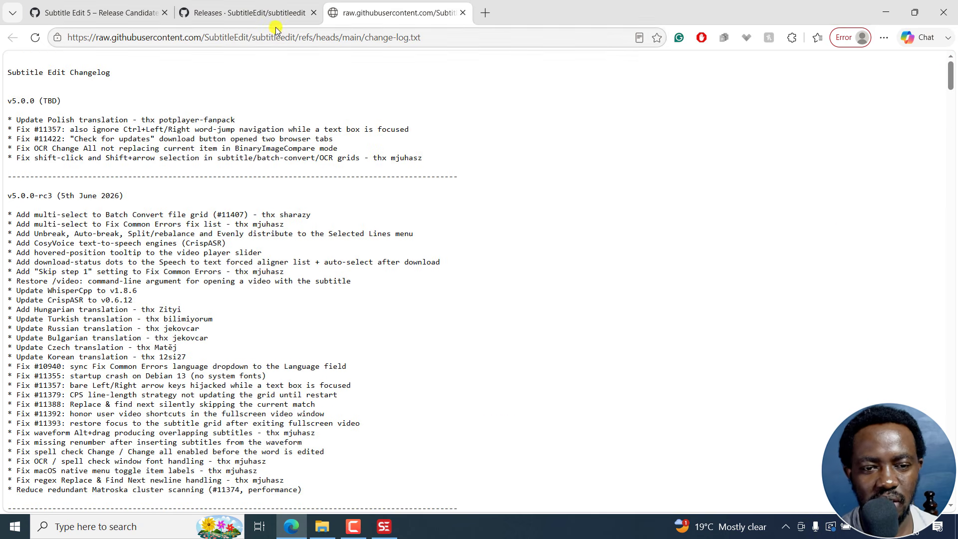
- Go from the Releases page to the repository's code overview and open the main branch's commit history
left_click(251, 4)
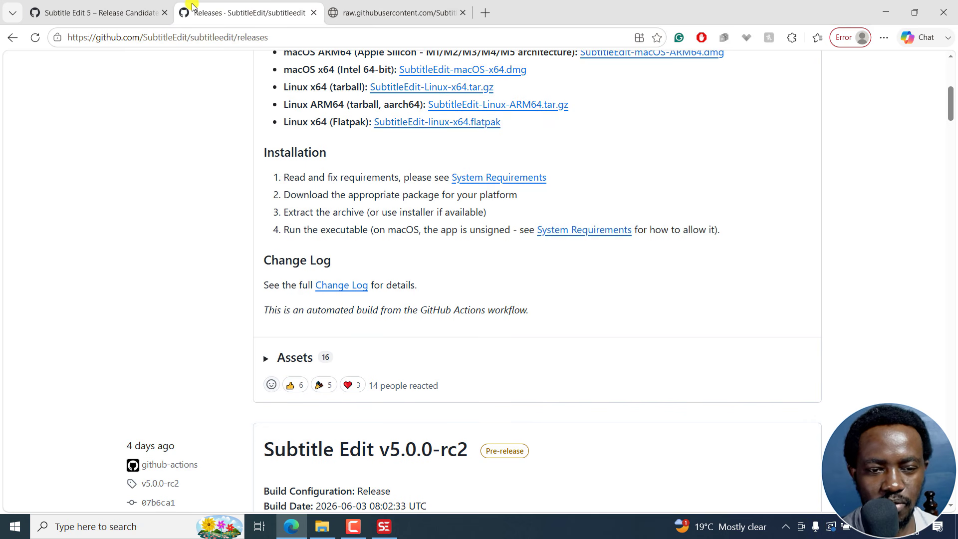
key("Home")
left_click(42, 102)
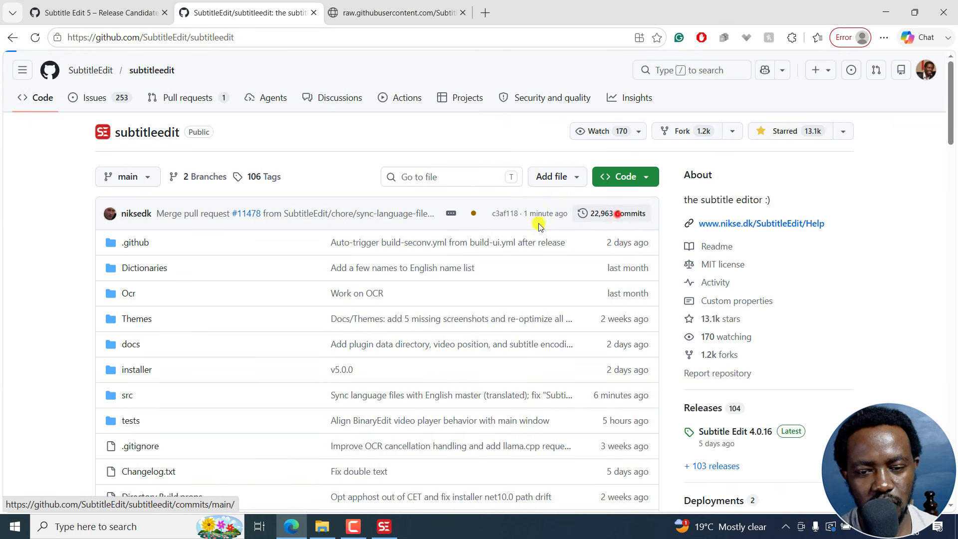
left_click(618, 214)
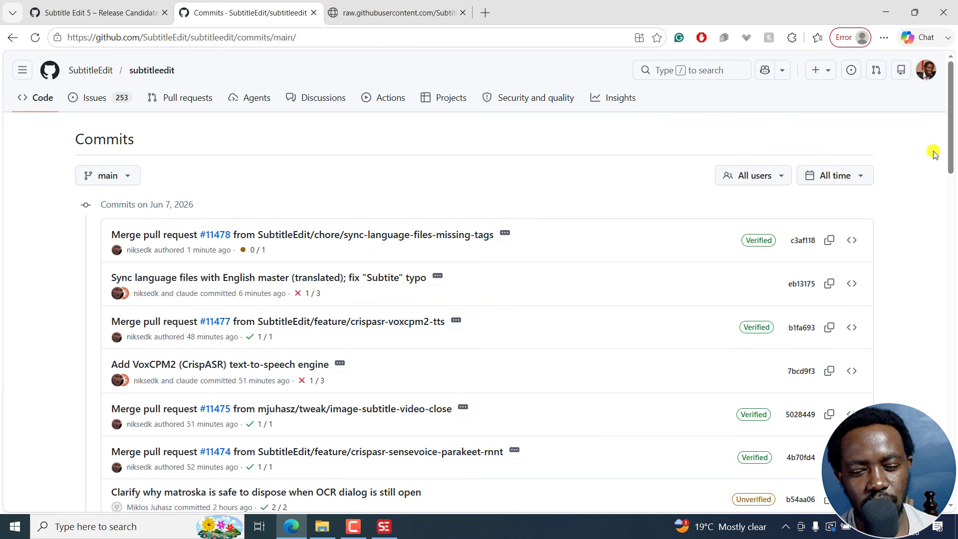
- Look through the newest main branch commits and preview the details of the Parakeet RNNT and SenseVoice-Small ASR commit
left_click_drag(951, 128, 953, 207)
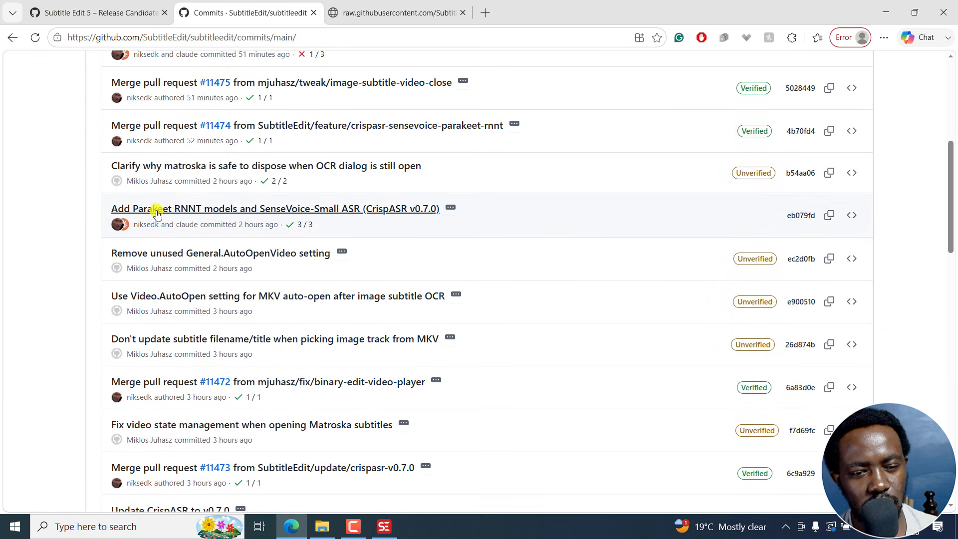
mouse_move(208, 214)
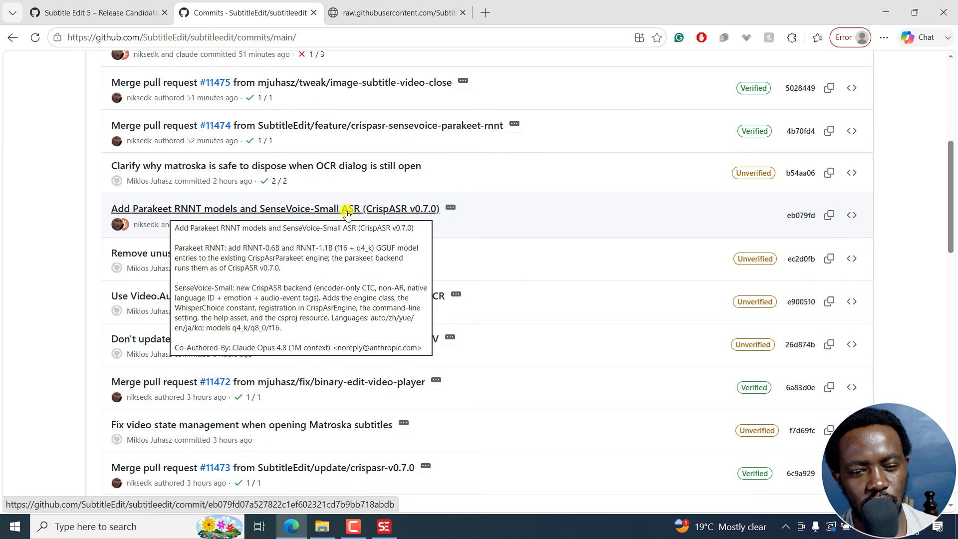
left_click_drag(953, 182, 953, 424)
- Browse the next two pages of older commits, down to the Fun-ASR Nano speech-to-text entries
left_click(497, 408)
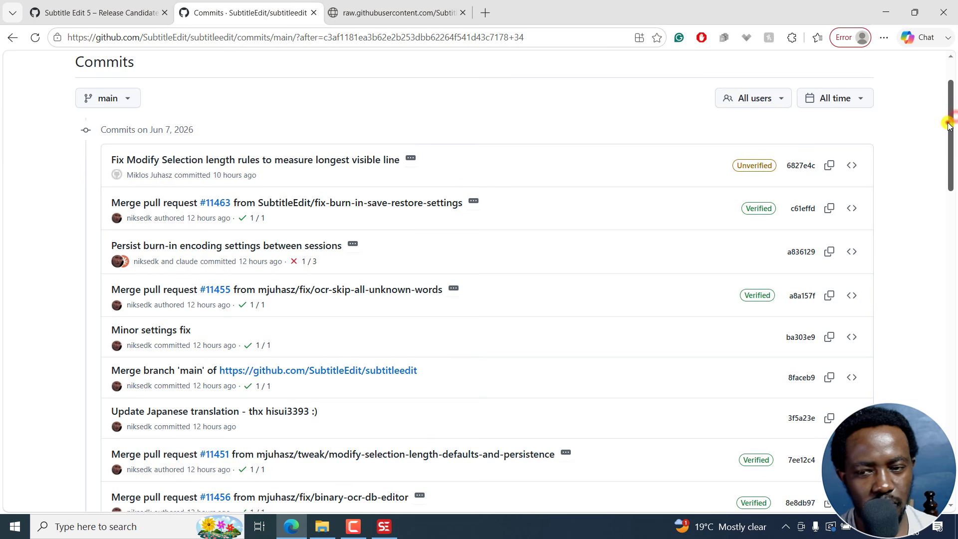
left_click_drag(947, 123, 953, 417)
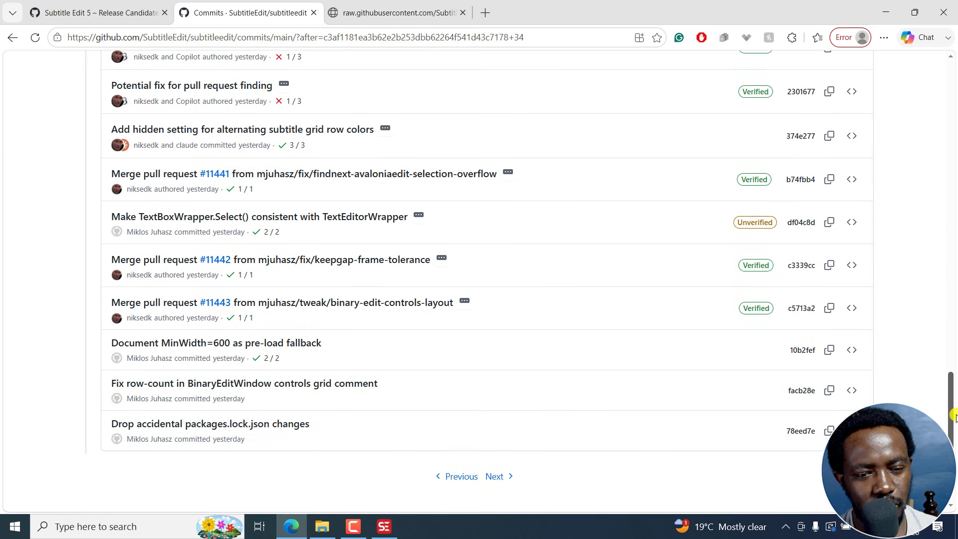
left_click(496, 480)
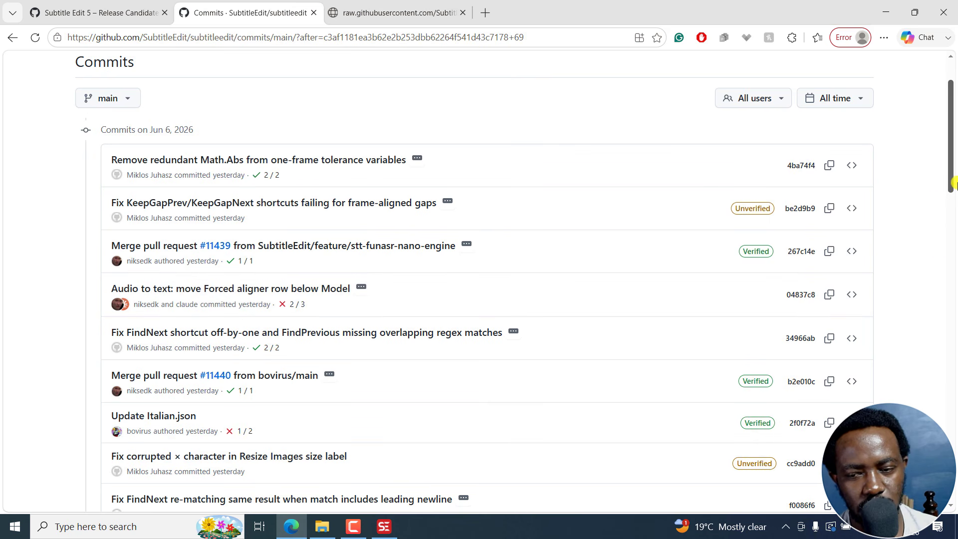
left_click_drag(952, 165, 858, 284)
mouse_move(176, 216)
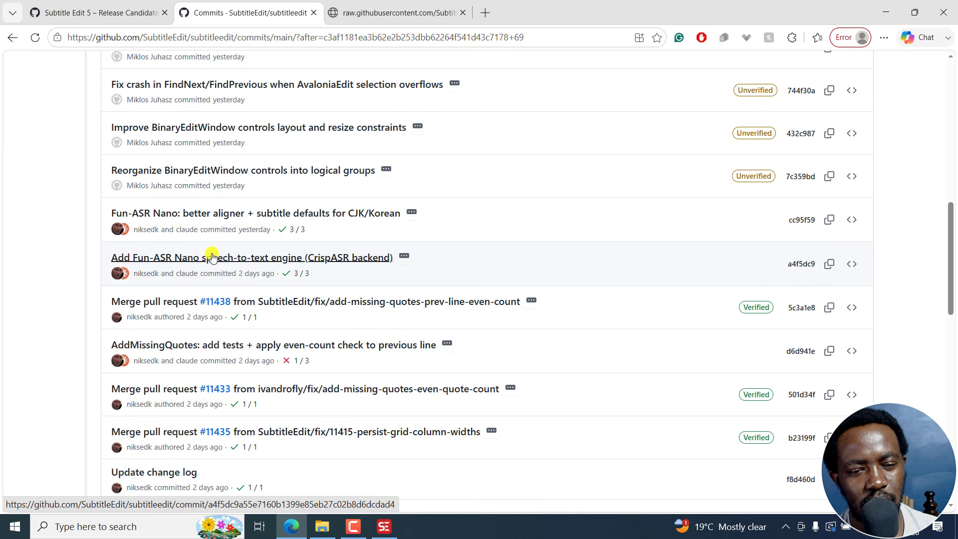
- Switch to Subtitle Edit v5.0.0-rc3 and open the video Clip 3.mp4 from the Desktop's Tutorial Videos folder
mouse_move(225, 263)
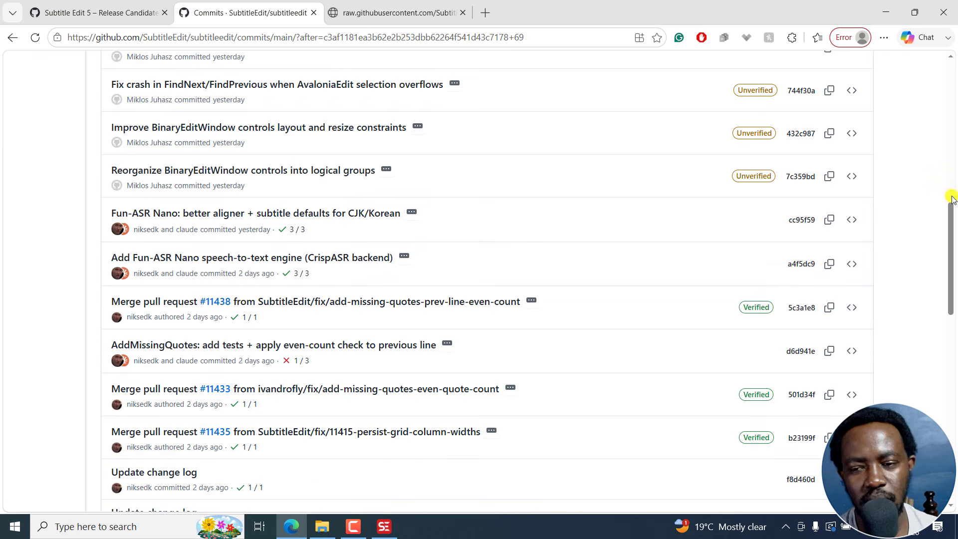
scroll(951, 220, "up", 10)
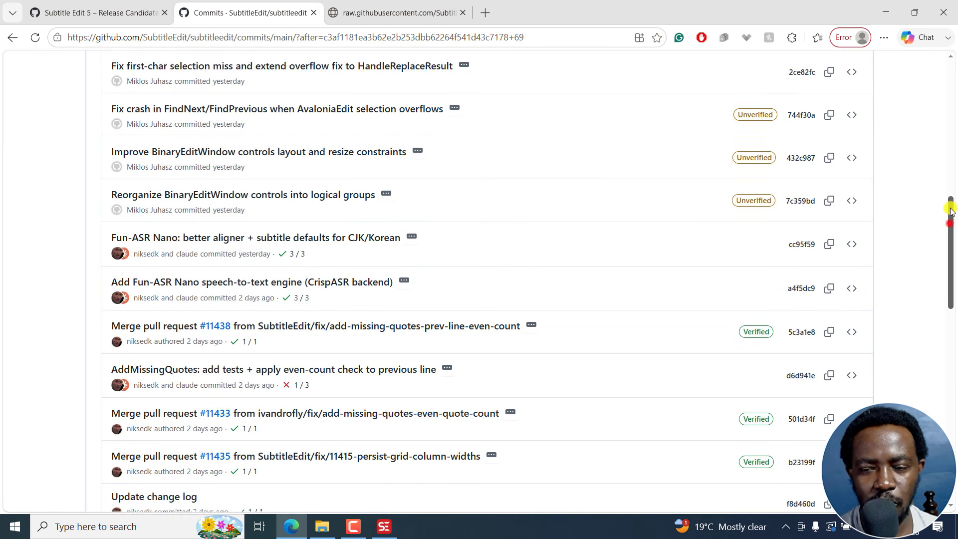
left_click(887, 11)
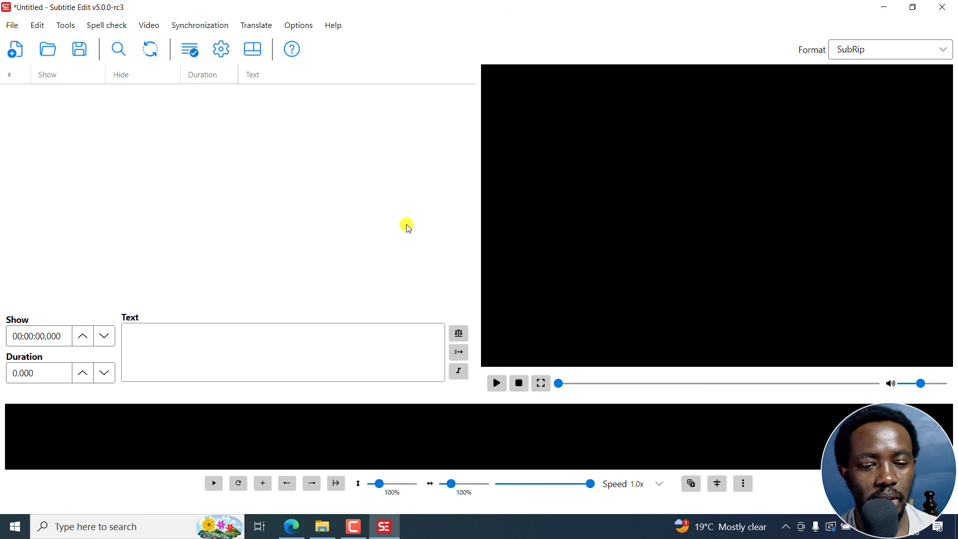
left_click(148, 25)
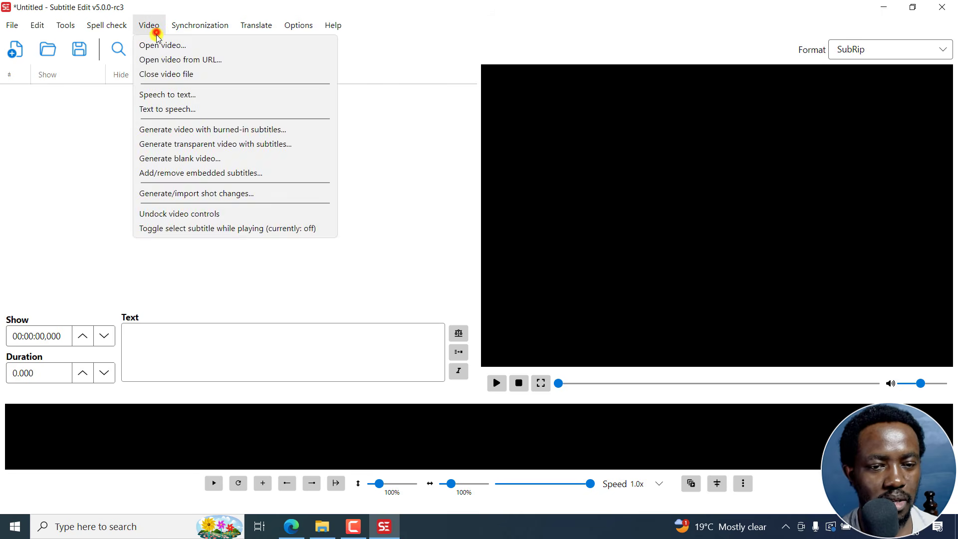
left_click(155, 42)
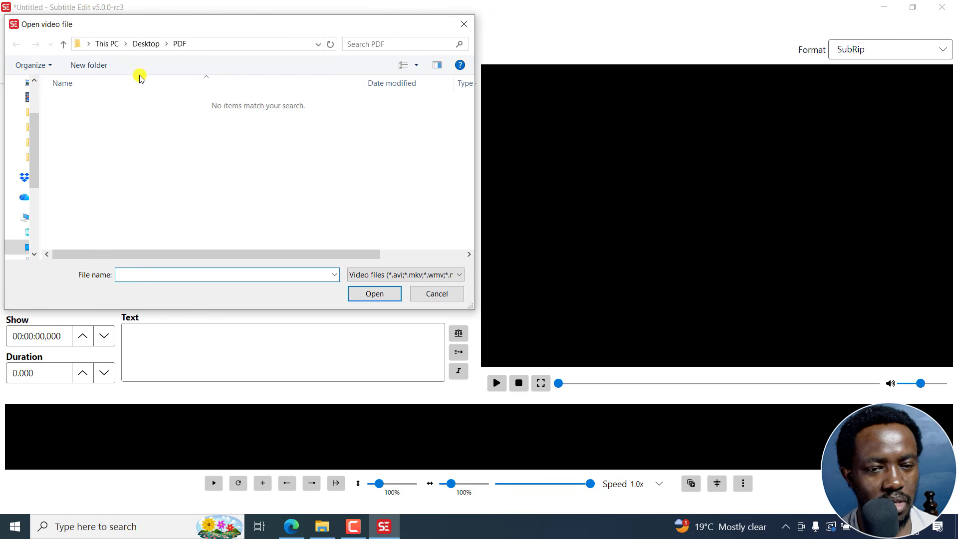
scroll(34, 99, "up", 3)
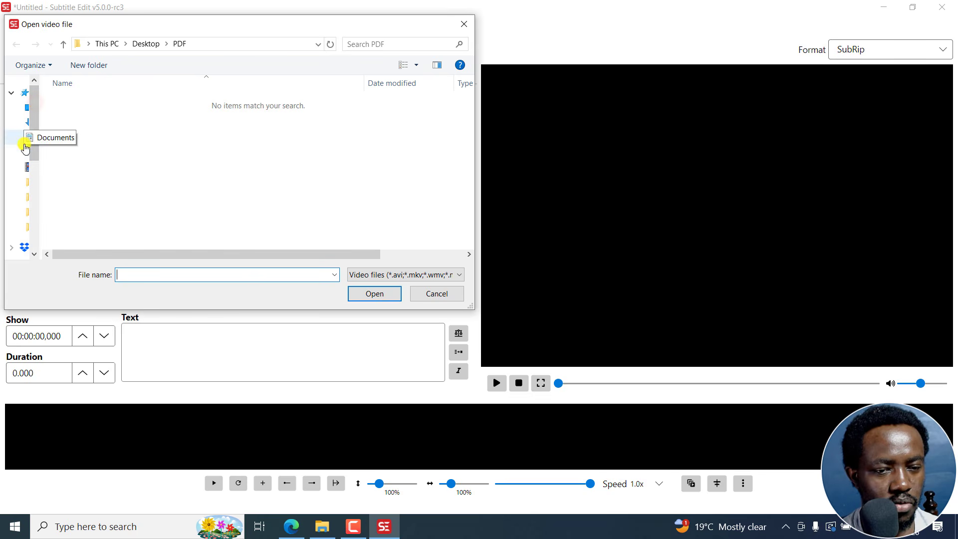
left_click(27, 108)
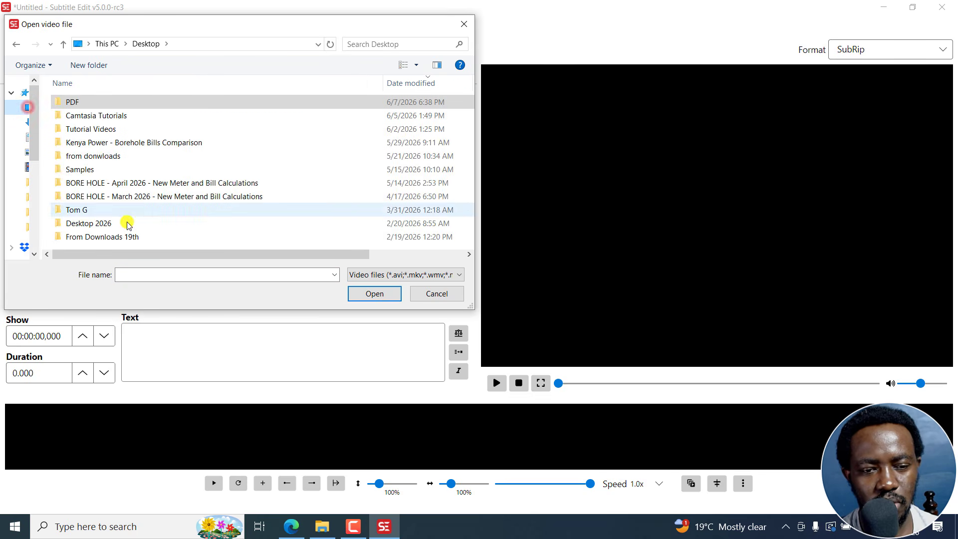
double_click(80, 129)
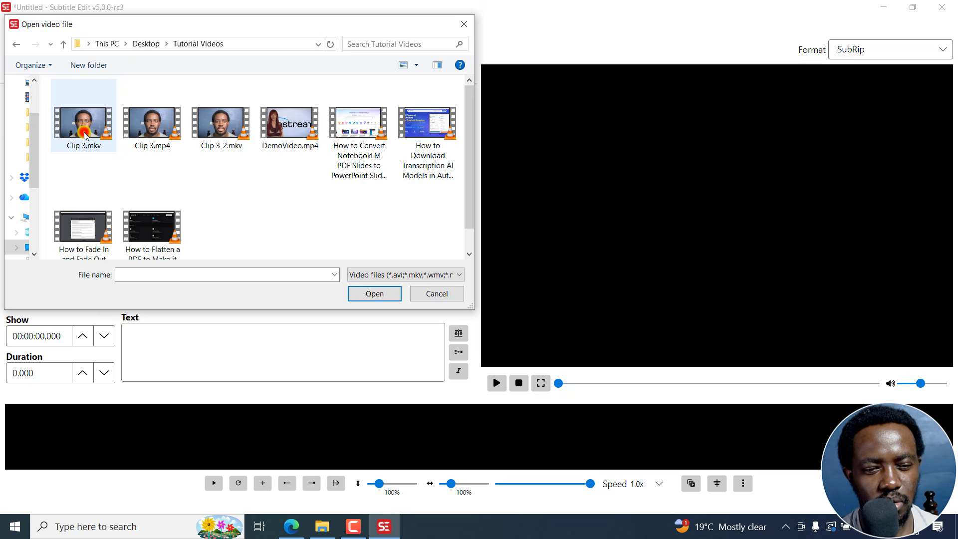
left_click(148, 131)
left_click(375, 294)
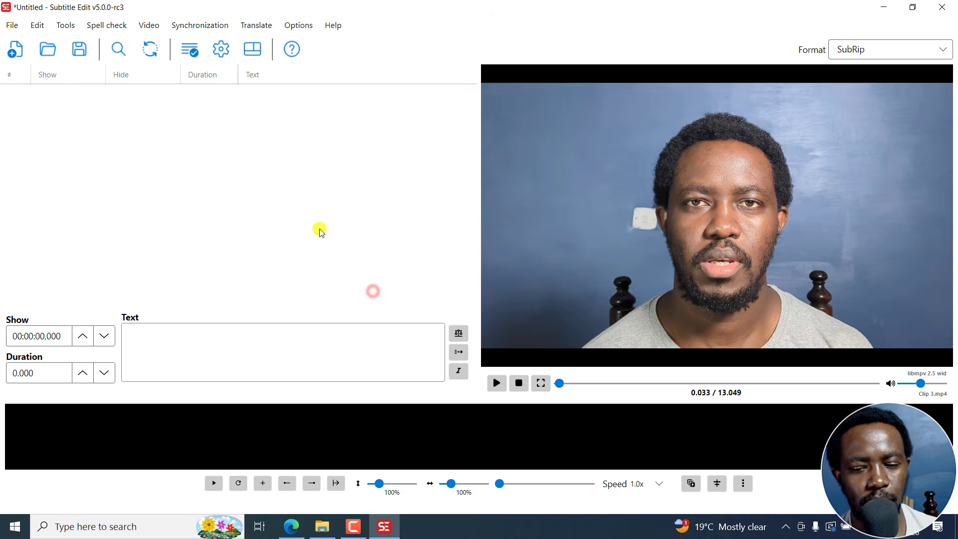
- Set up speech to text with the Crisp ASR engine and the parakeet-tdt-0.6b-v3.gguf model
left_click(144, 26)
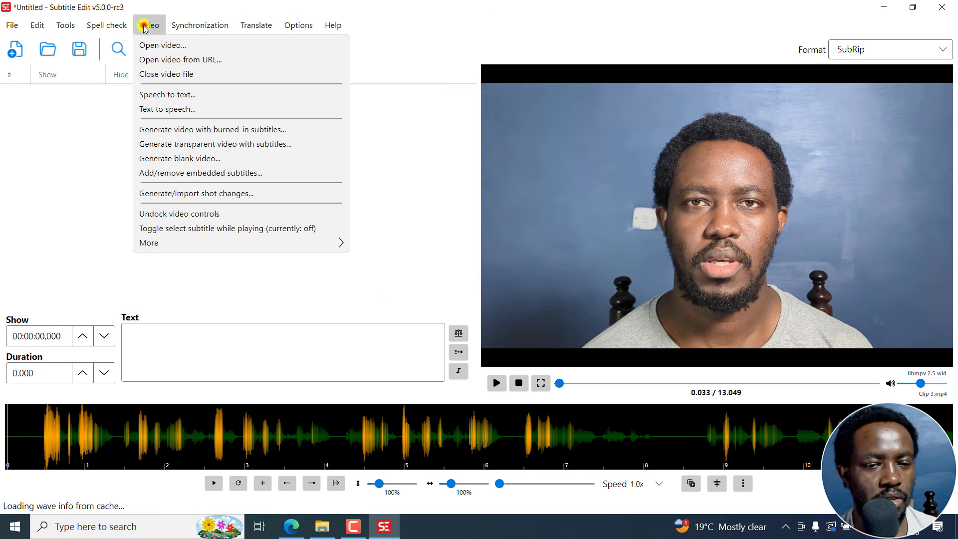
left_click(168, 95)
left_click(312, 221)
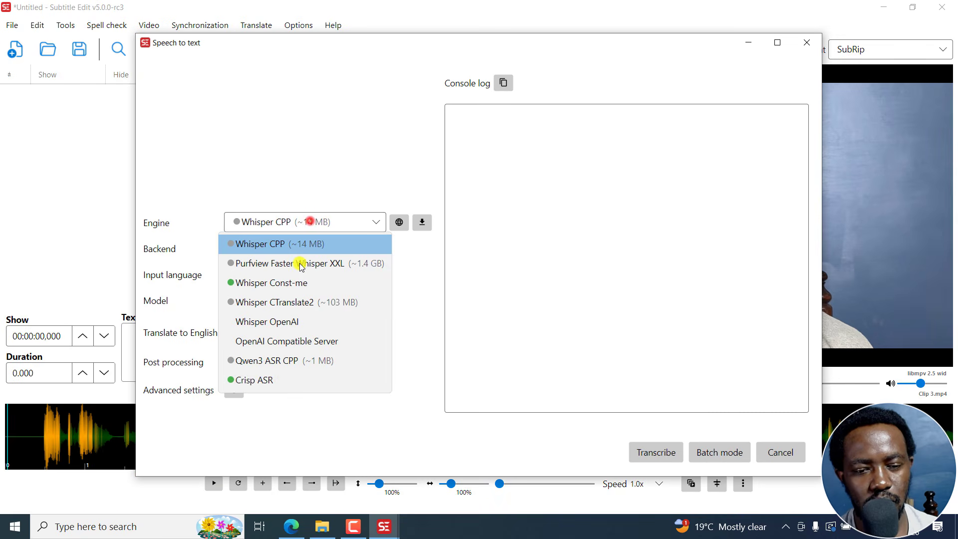
left_click(251, 380)
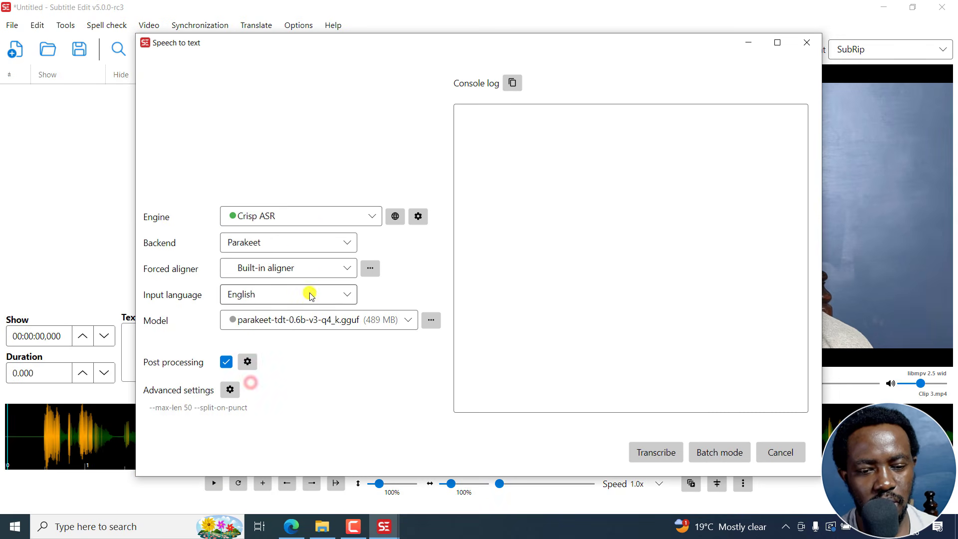
left_click(362, 330)
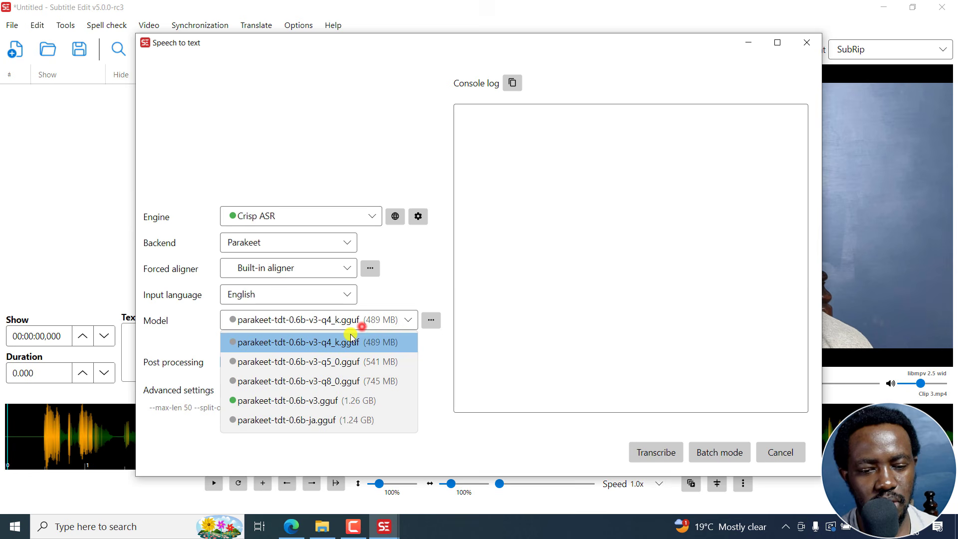
left_click(248, 397)
left_click(249, 402)
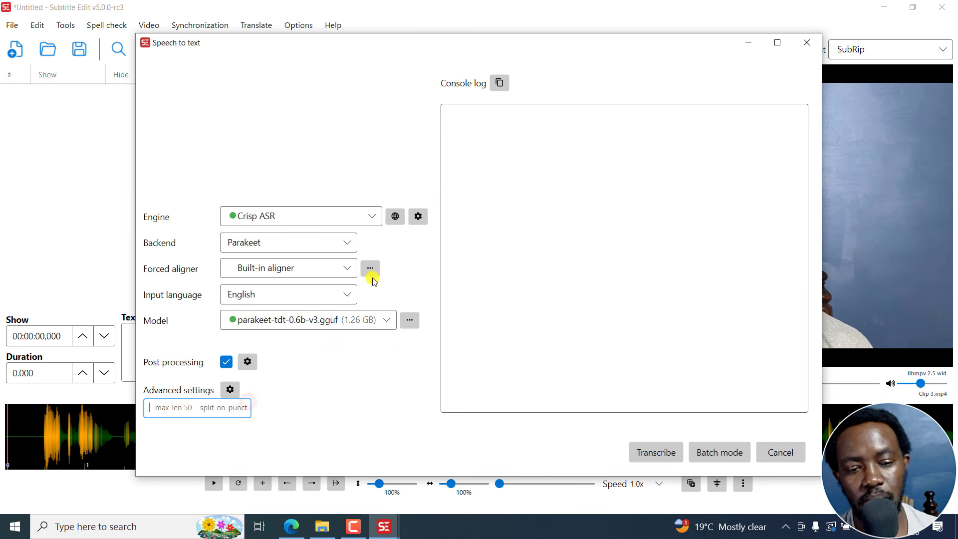
- Review the forced aligner choices, keep the Built-in aligner, and transcribe the video into subtitles
left_click(333, 268)
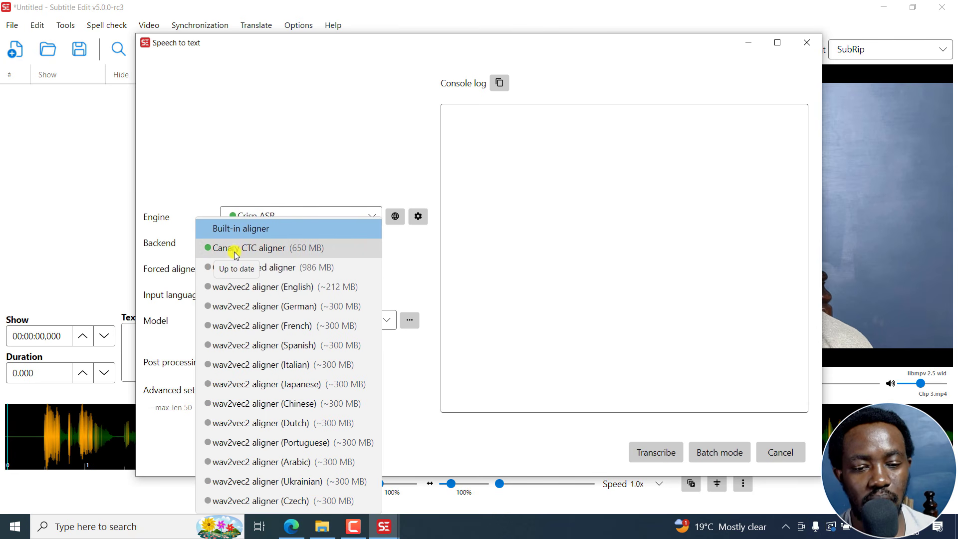
left_click(423, 257)
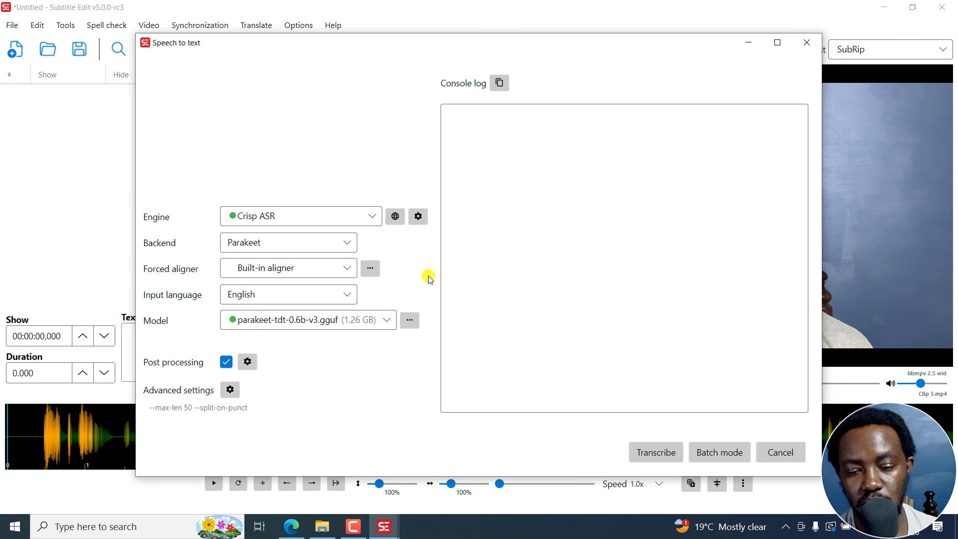
left_click(660, 456)
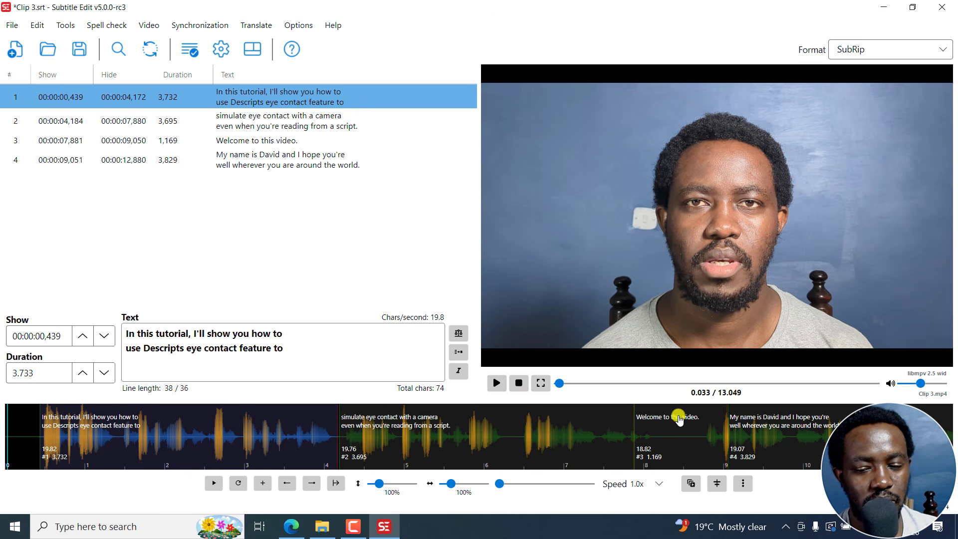
- Play part of the subtitled clip, and shift line 4 to start at 00:00:10,569 and line 3 to start at 00:00:08,806
left_click(518, 441)
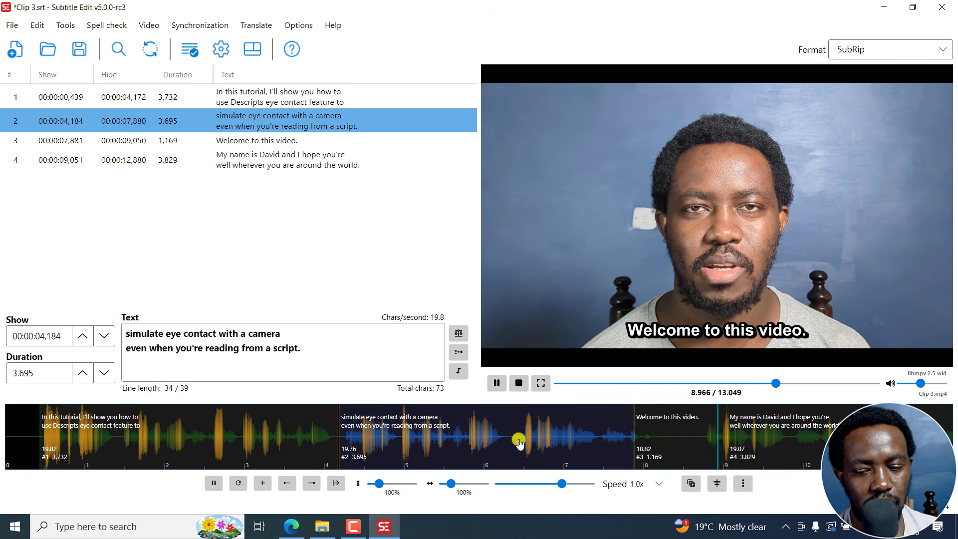
left_click(736, 436)
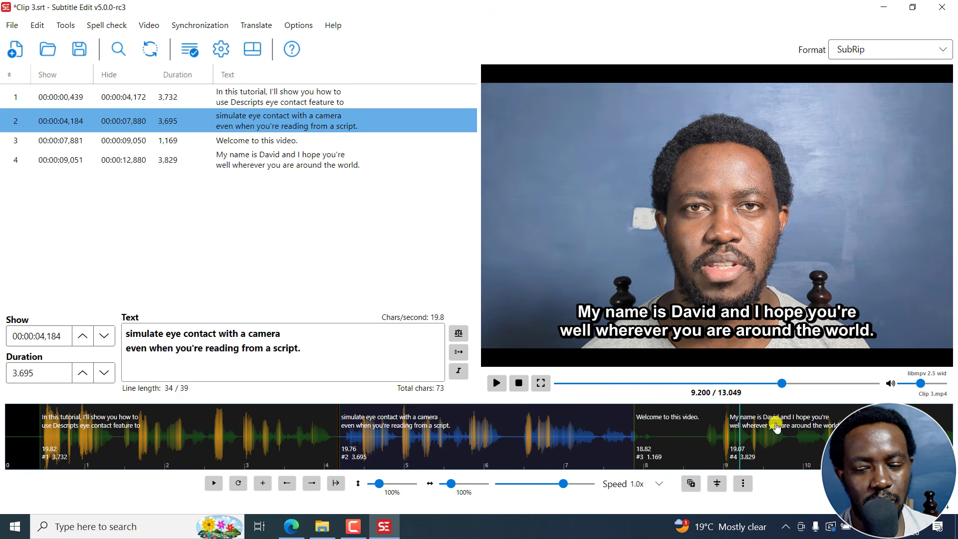
left_click_drag(774, 425, 881, 425)
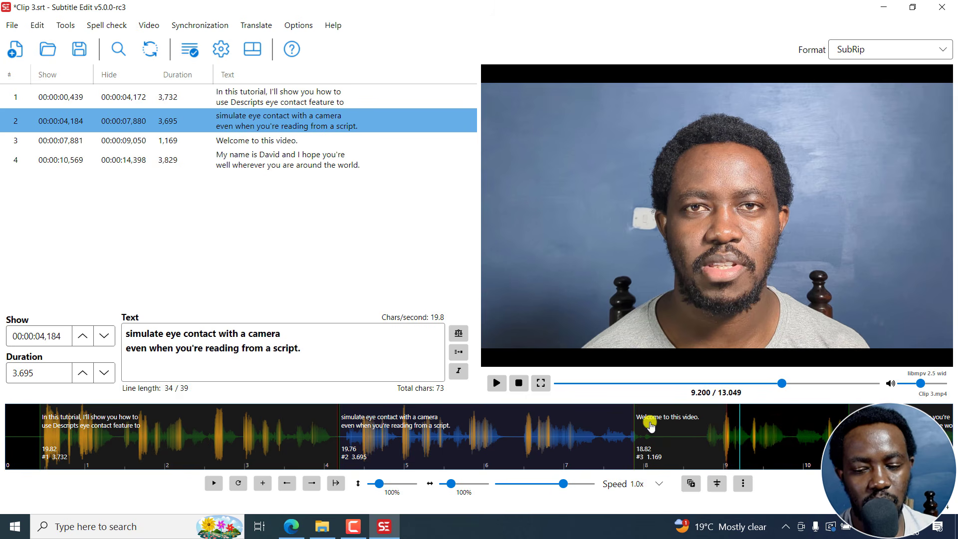
left_click_drag(651, 424, 724, 429)
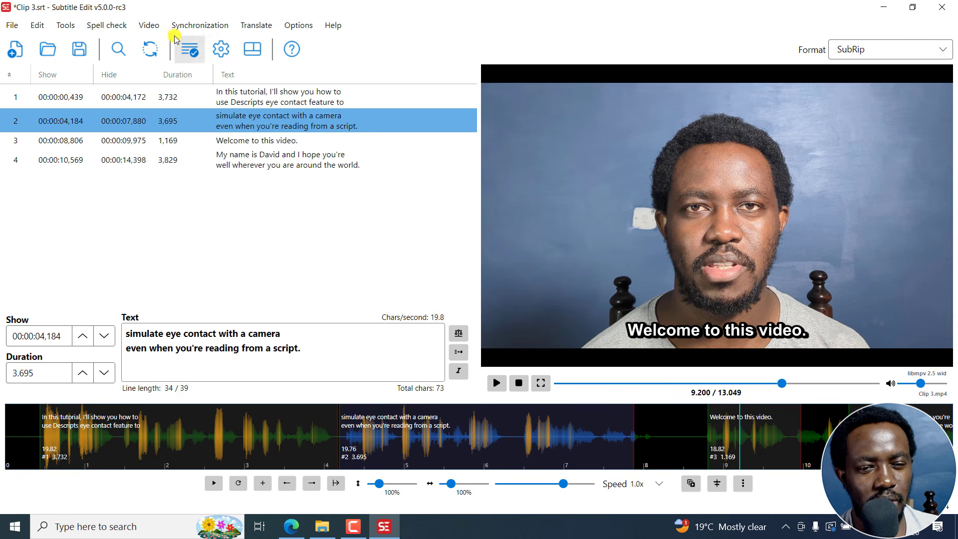
- In the settings for generating a video with burned-in subtitles, enable the Fade in/out effect and view the logo options
left_click(144, 26)
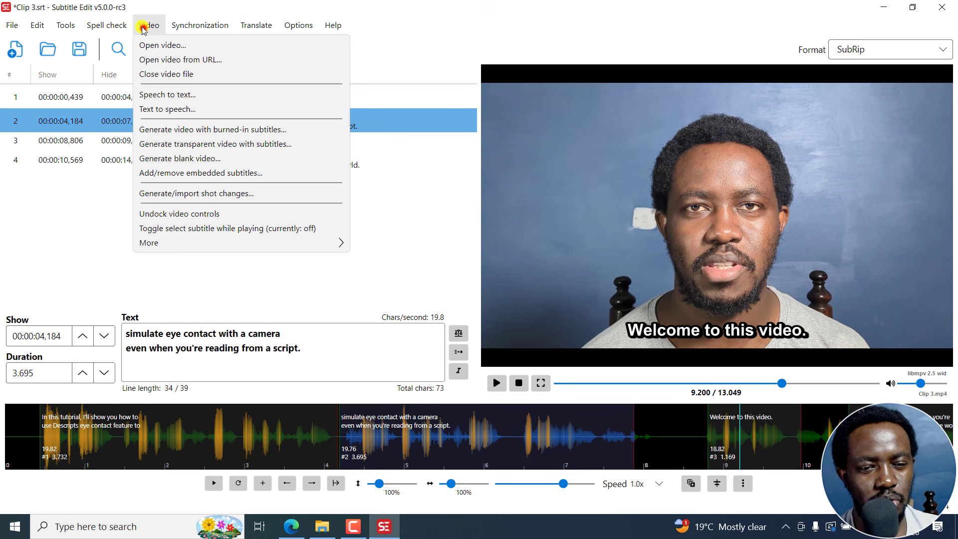
left_click(178, 130)
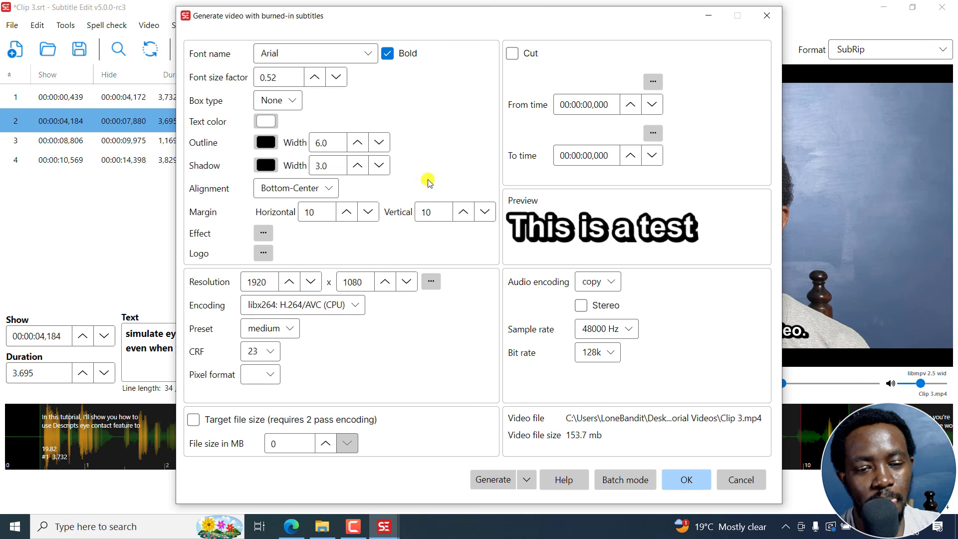
left_click(266, 233)
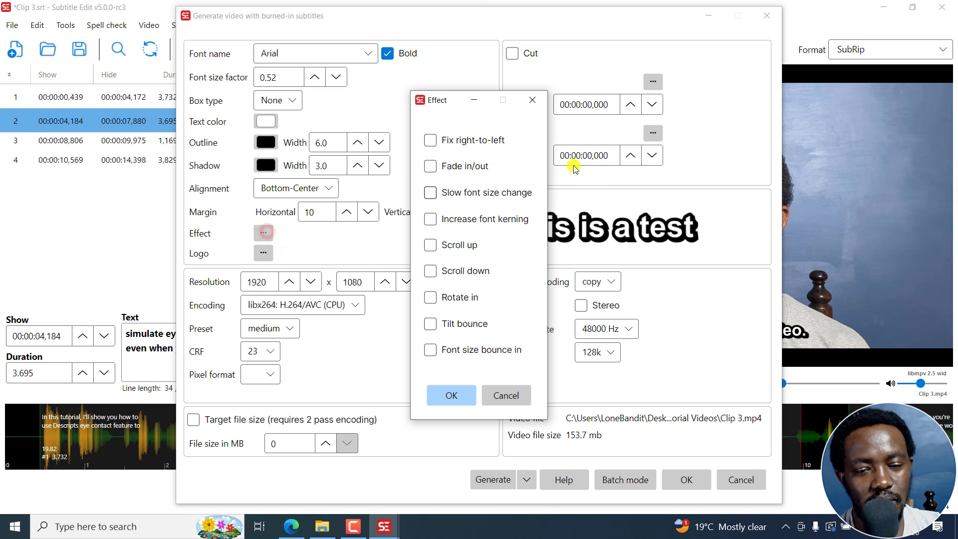
left_click(528, 100)
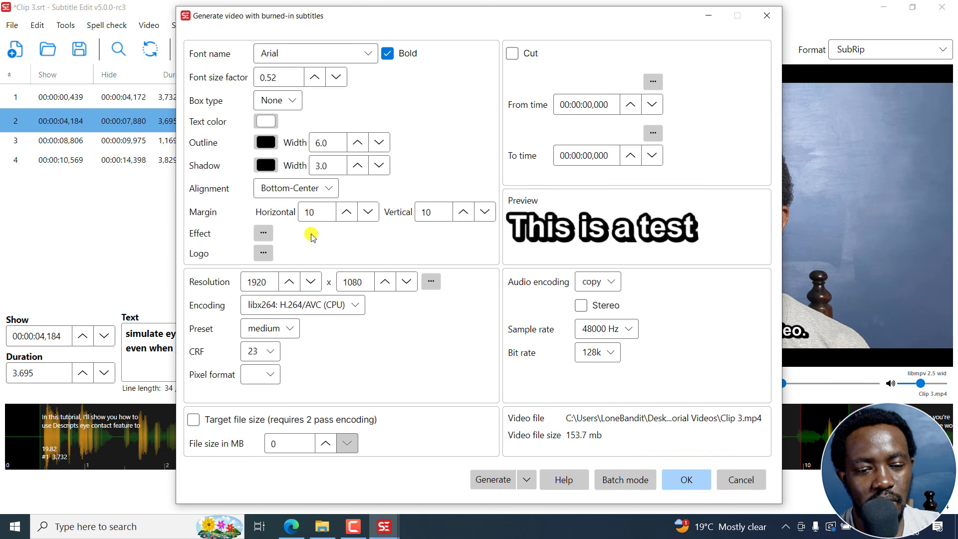
left_click(263, 234)
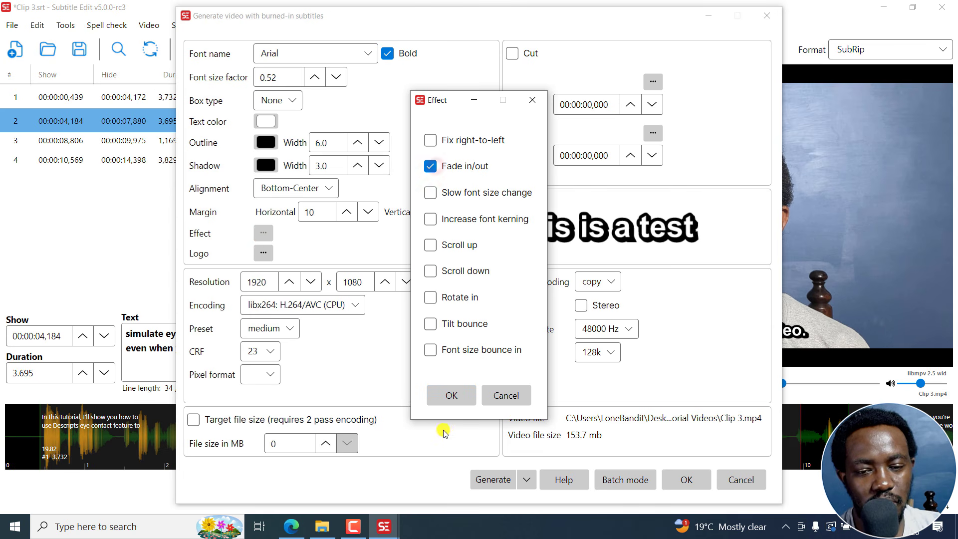
left_click(449, 398)
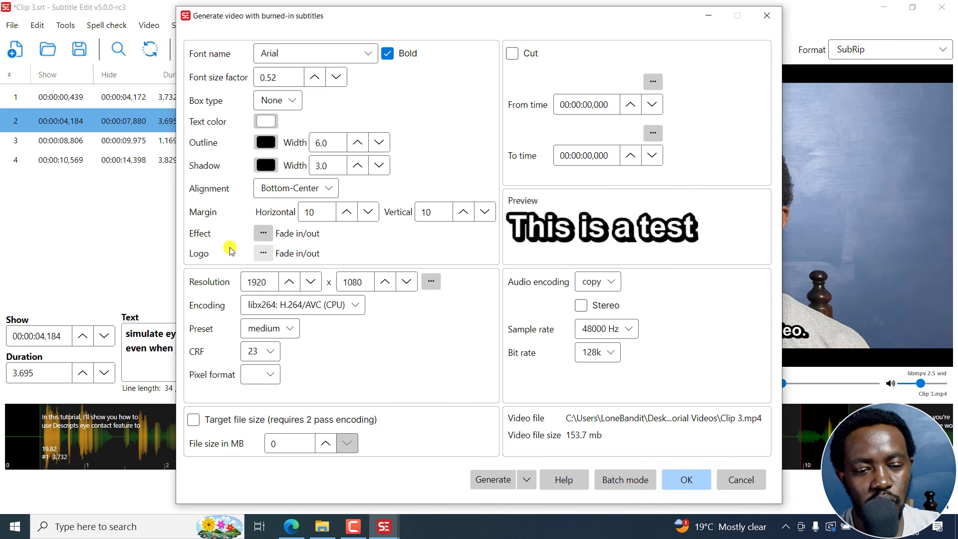
left_click(262, 253)
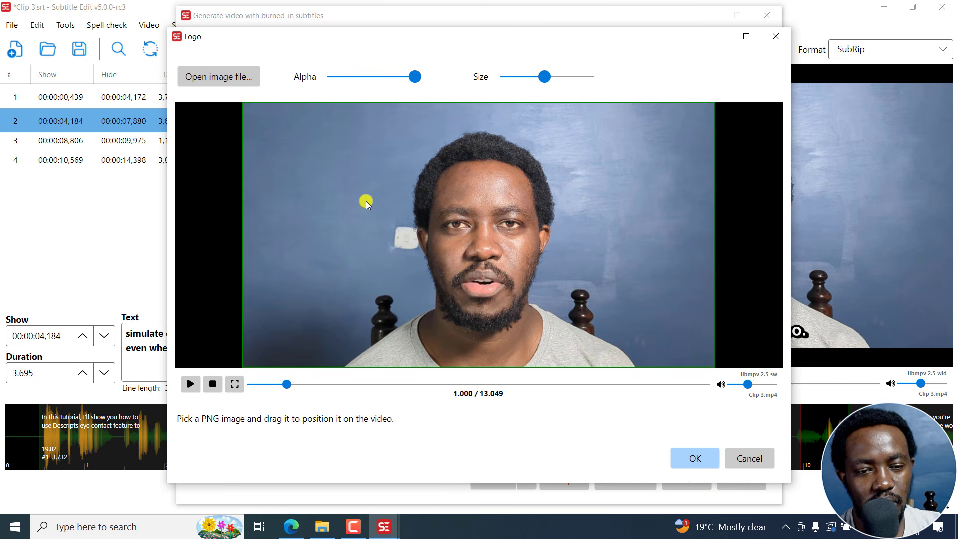
left_click(776, 39)
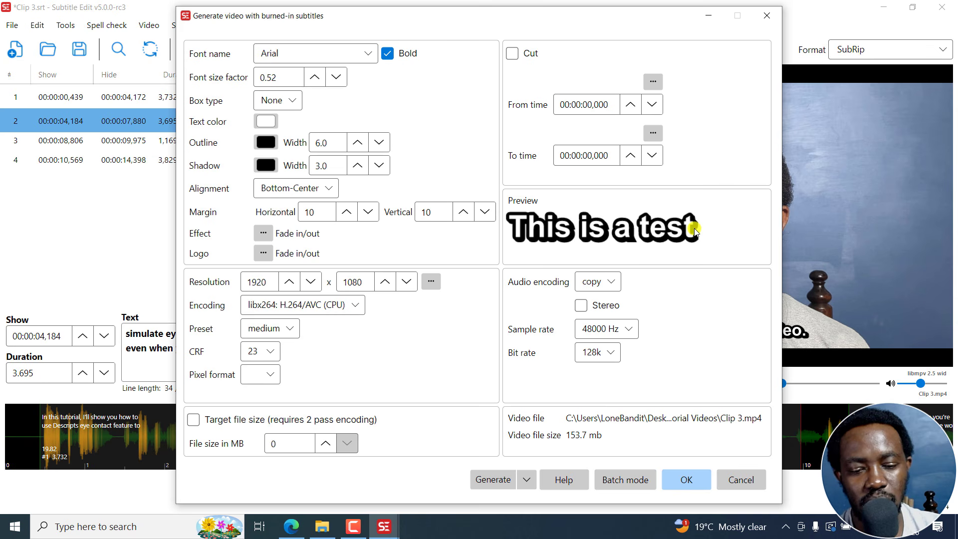
- Launch Subtitle Edit 4.0.15 and open the video Clip 3.mp4 from the Tutorial Videos folder
left_click(122, 524)
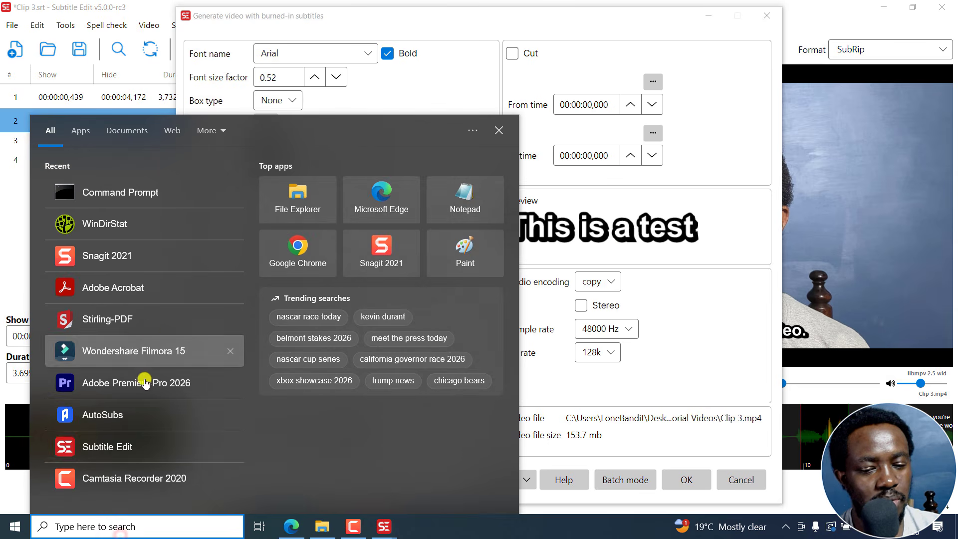
left_click(112, 448)
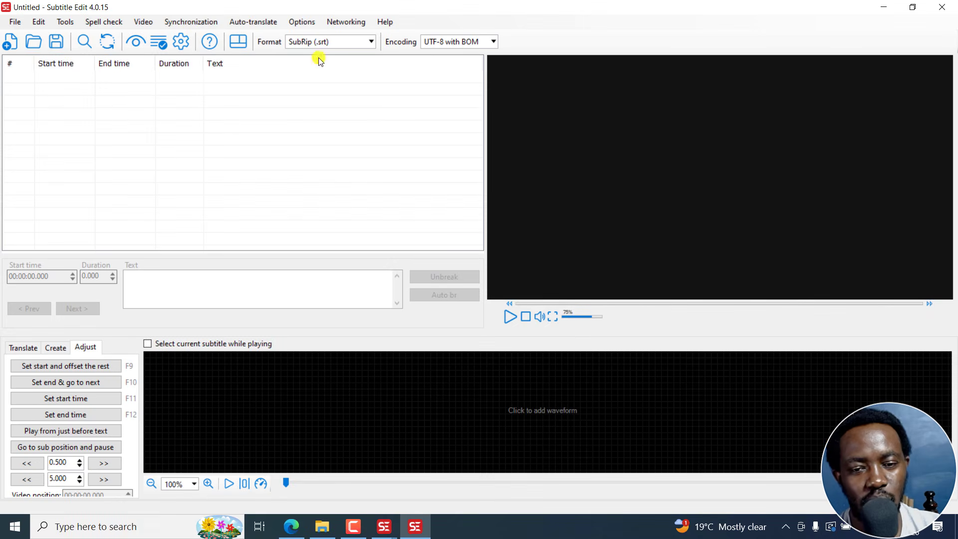
left_click(152, 21)
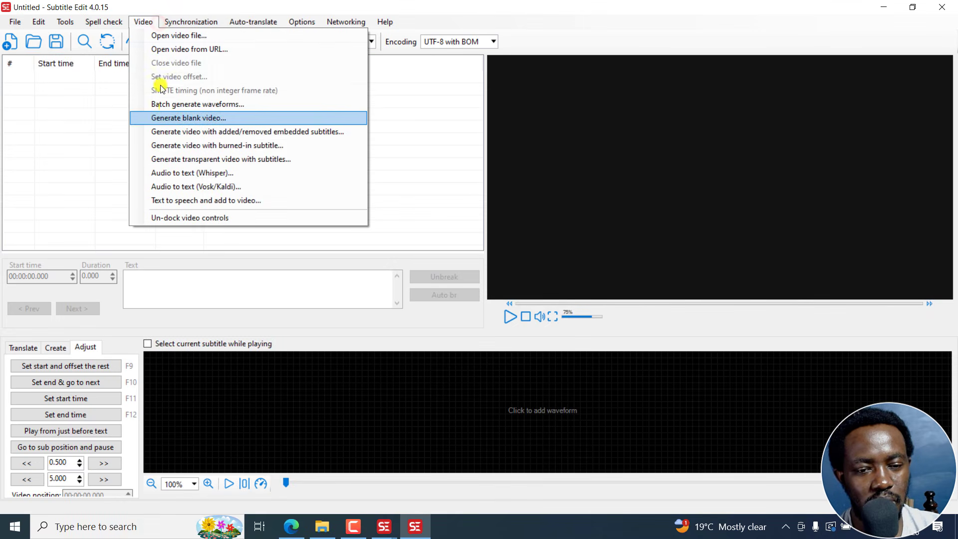
left_click(164, 36)
left_click(155, 126)
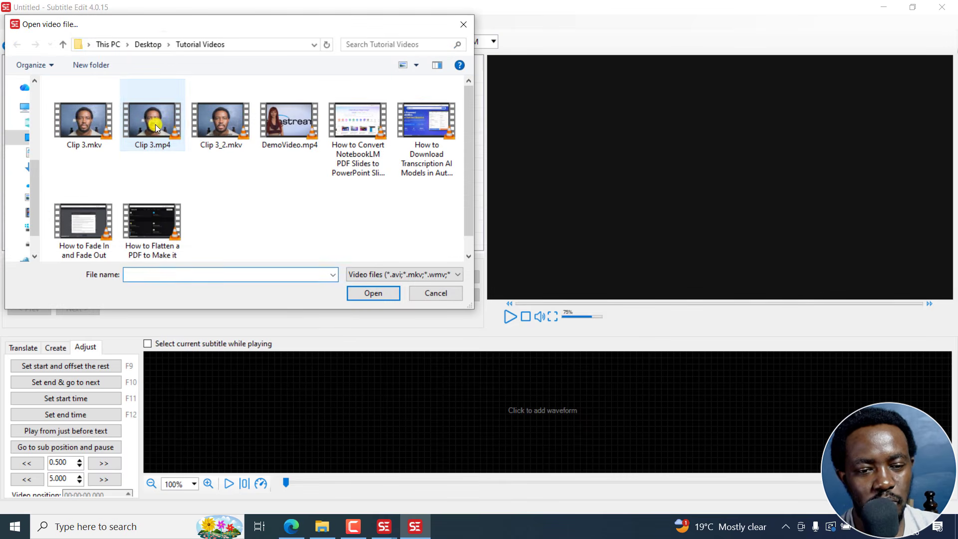
left_click(383, 299)
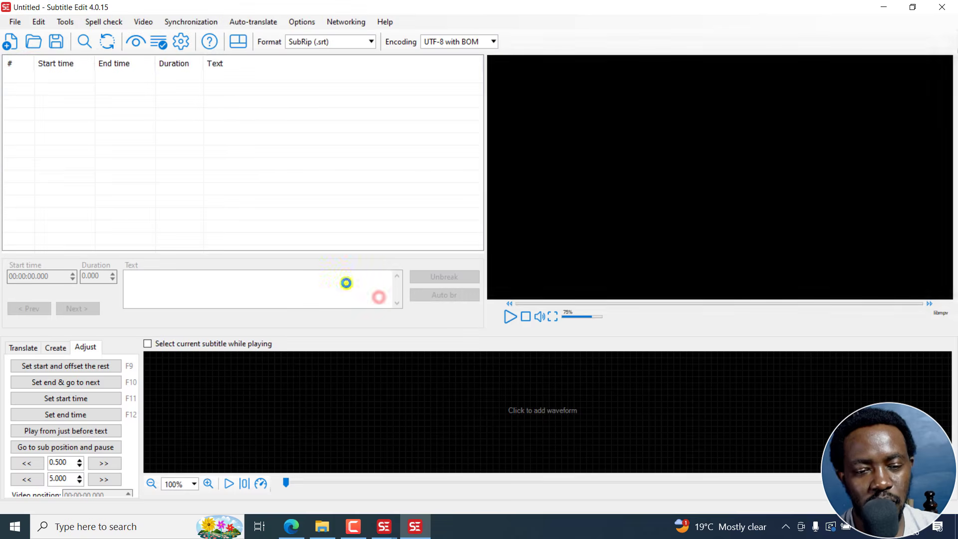
- Open the subtitle file Clip 3.srt from the Tutorial Videos folder while keeping the loaded video
left_click(141, 22)
mouse_move(15, 21)
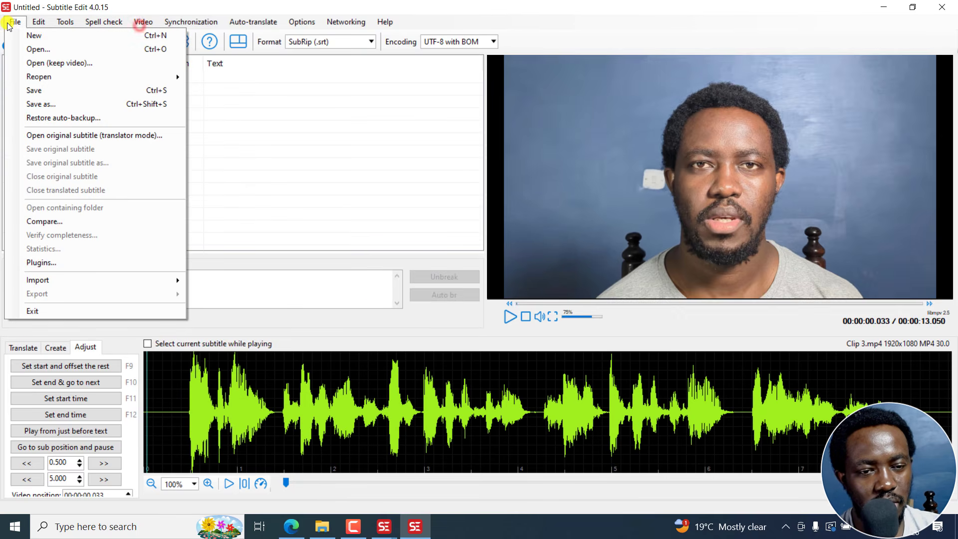
left_click(43, 64)
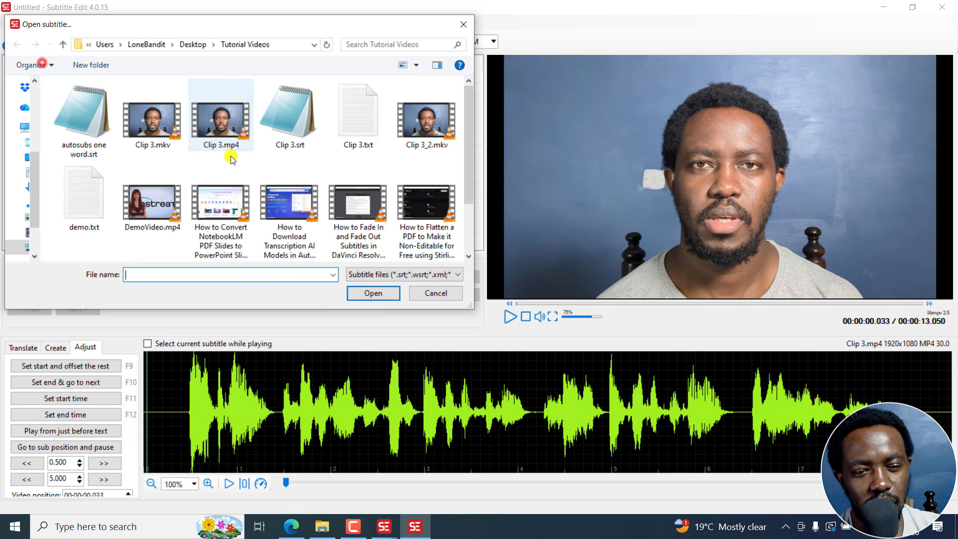
left_click(299, 134)
left_click(381, 294)
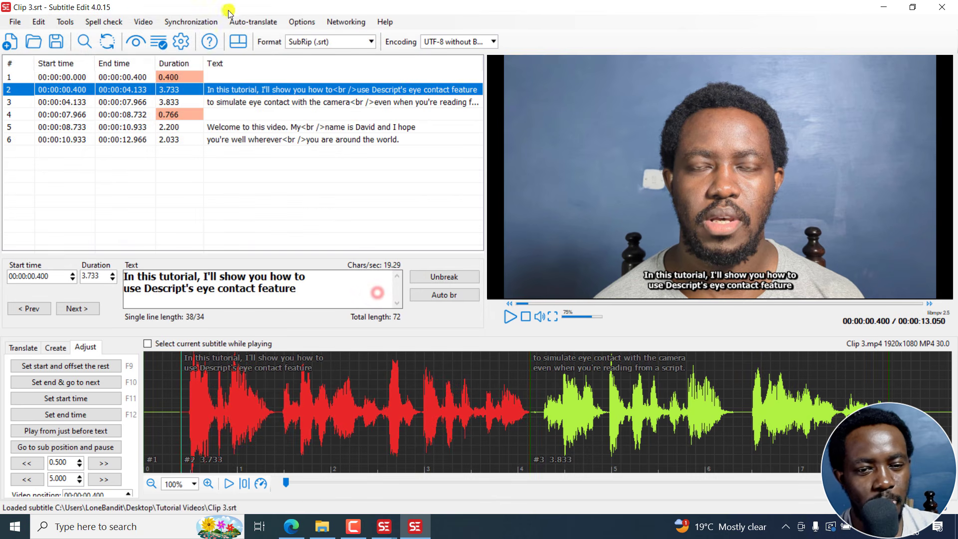
- View the settings for generating a video with burned-in subtitles, preview two points of the clip in full screen, and close the settings
left_click(143, 21)
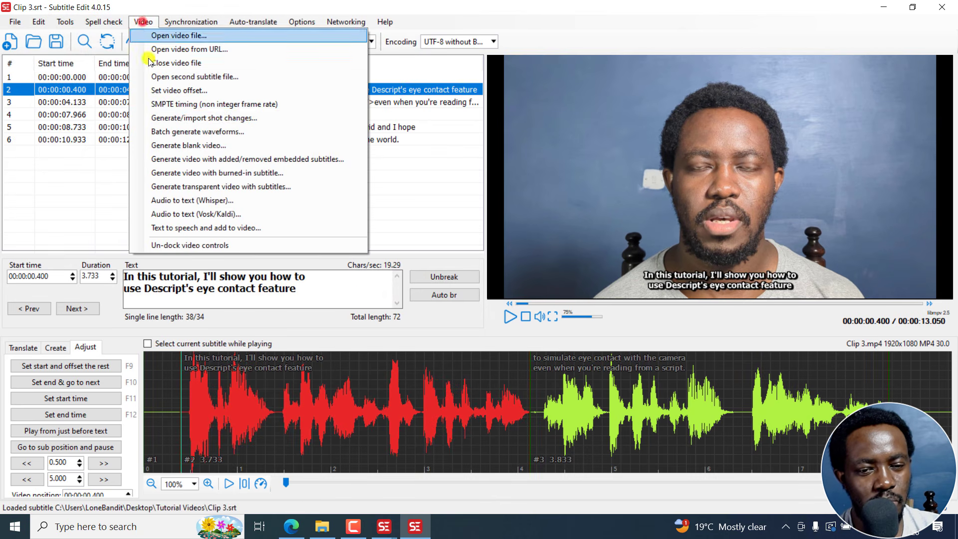
left_click(210, 172)
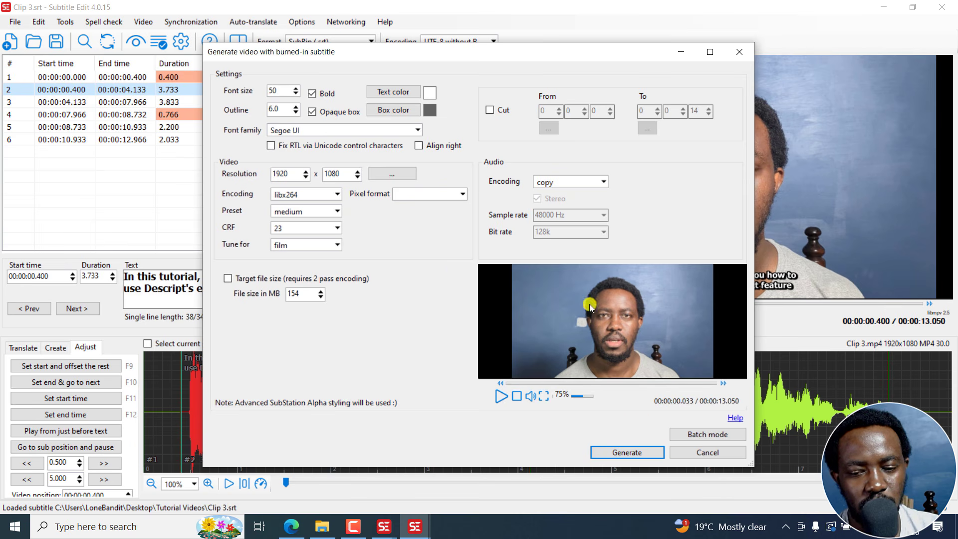
left_click(546, 396)
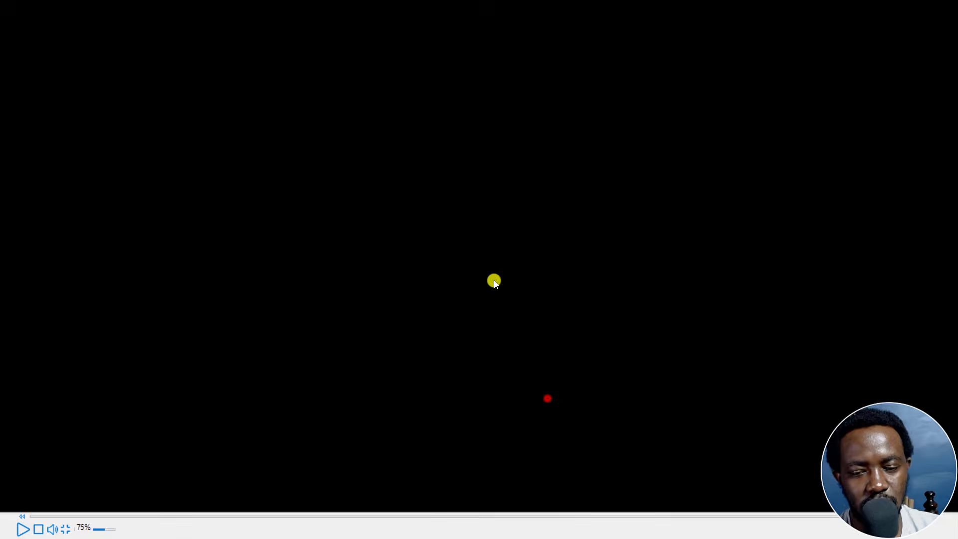
left_click(235, 516)
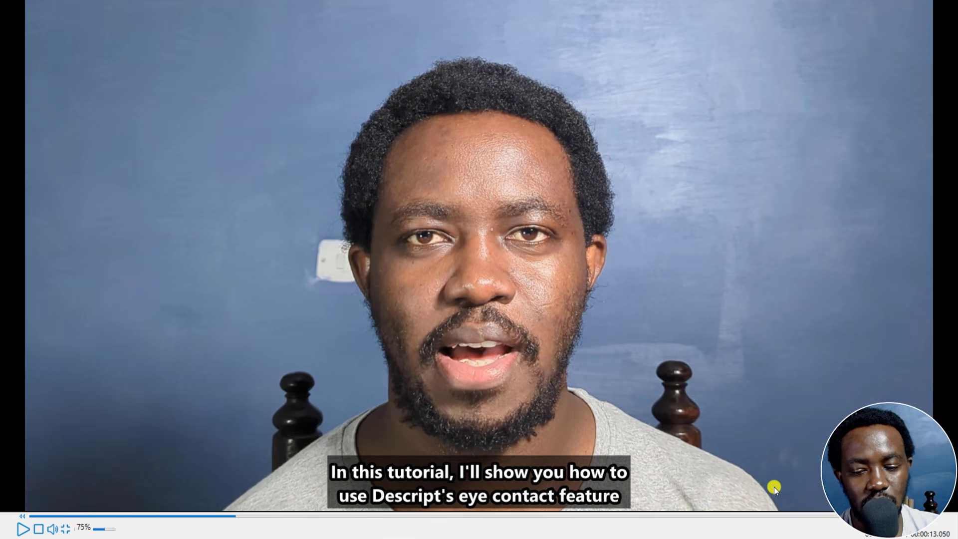
left_click(585, 516)
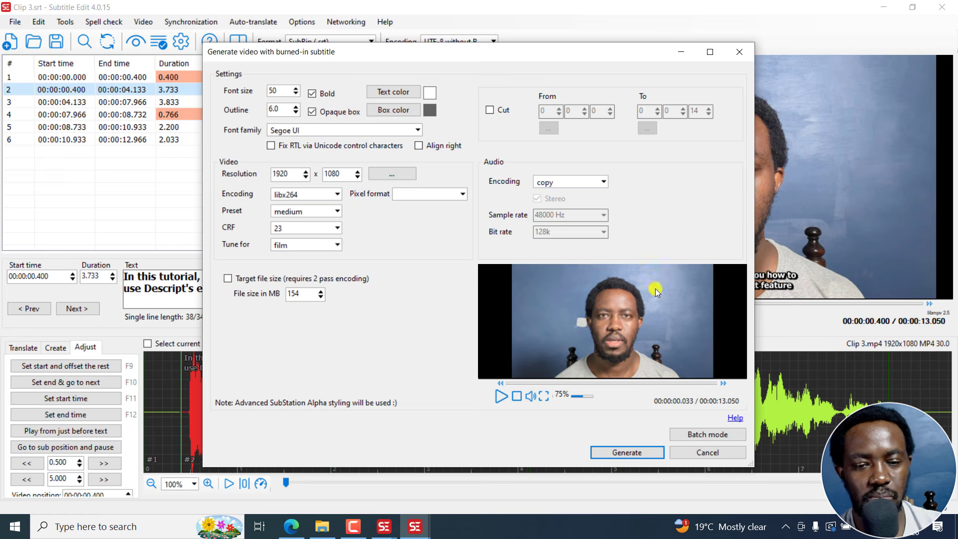
left_click(738, 51)
- Switch to Subtitle Edit 5, compare its burned-in subtitle settings with version 4.0.15, and cancel the settings
mouse_move(392, 535)
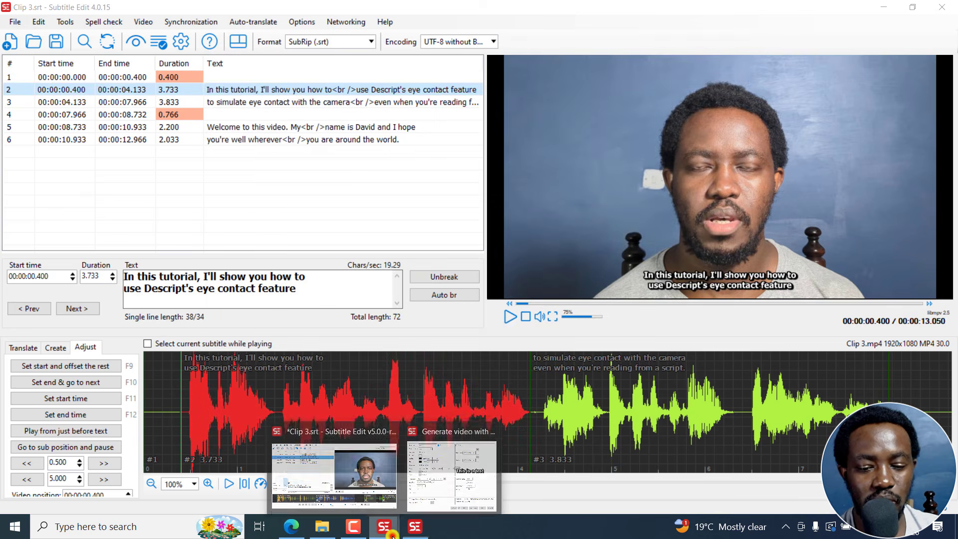
left_click(443, 463)
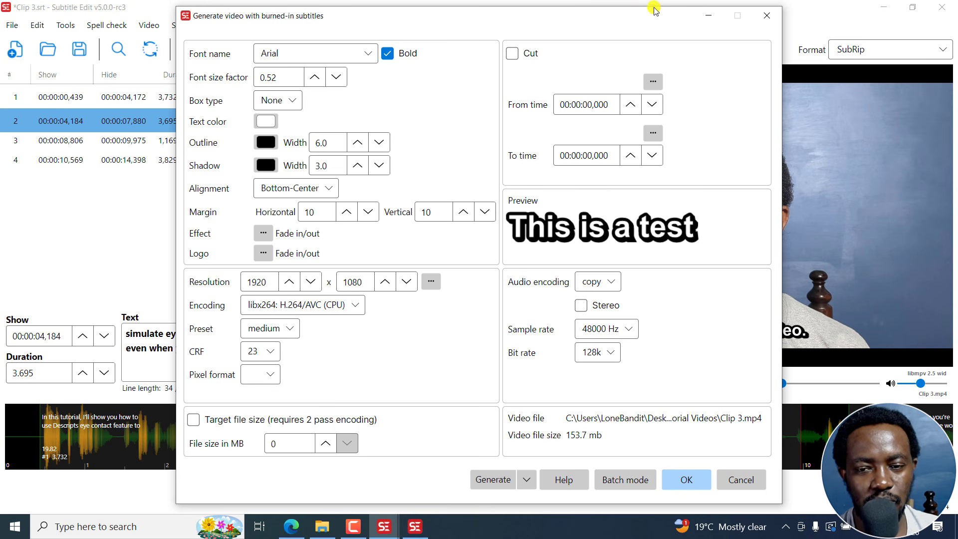
left_click_drag(651, 18, 555, 15)
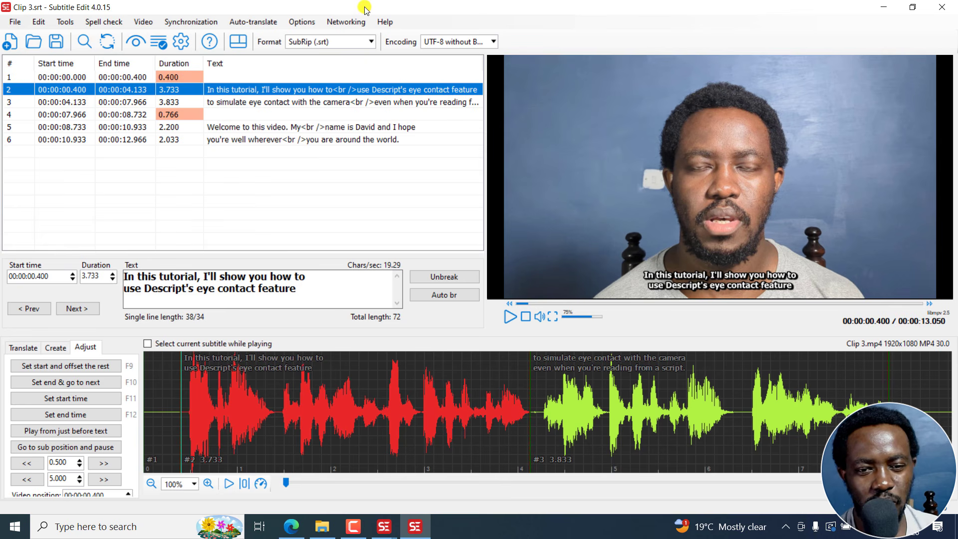
left_click(293, 532)
left_click(292, 534)
left_click(389, 530)
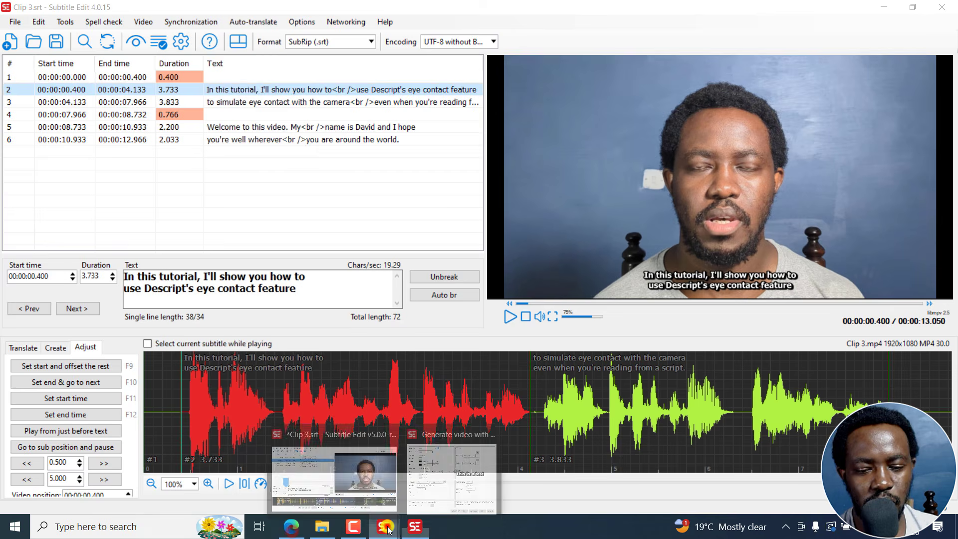
left_click(424, 535)
left_click(424, 535)
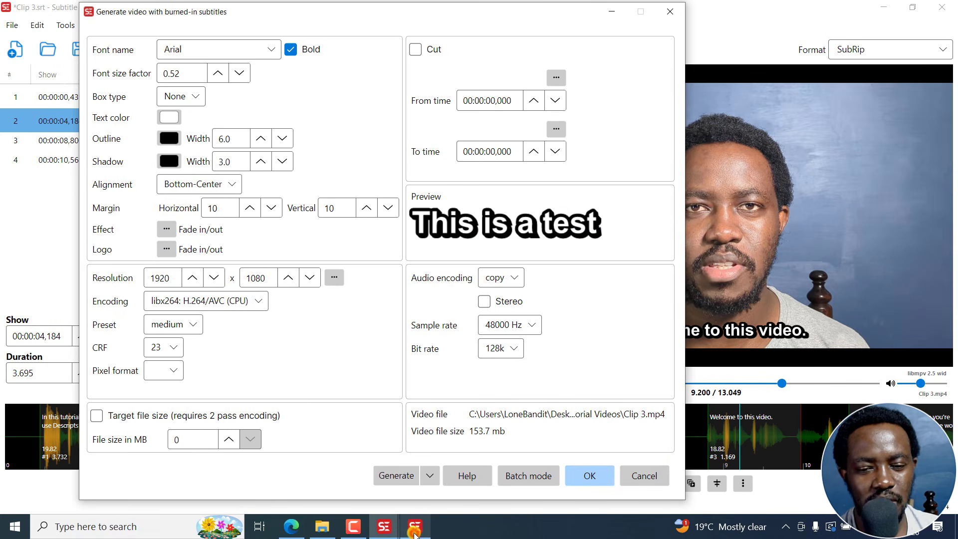
left_click(655, 473)
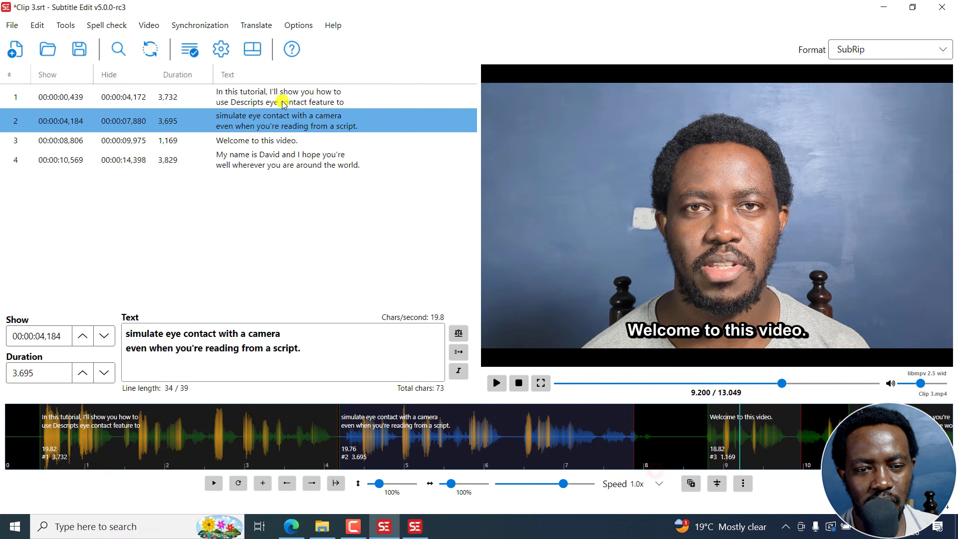
- Open the Text to speech feature, review the available engines, and choose Qwen3 TTS (CrispASR)
left_click(143, 25)
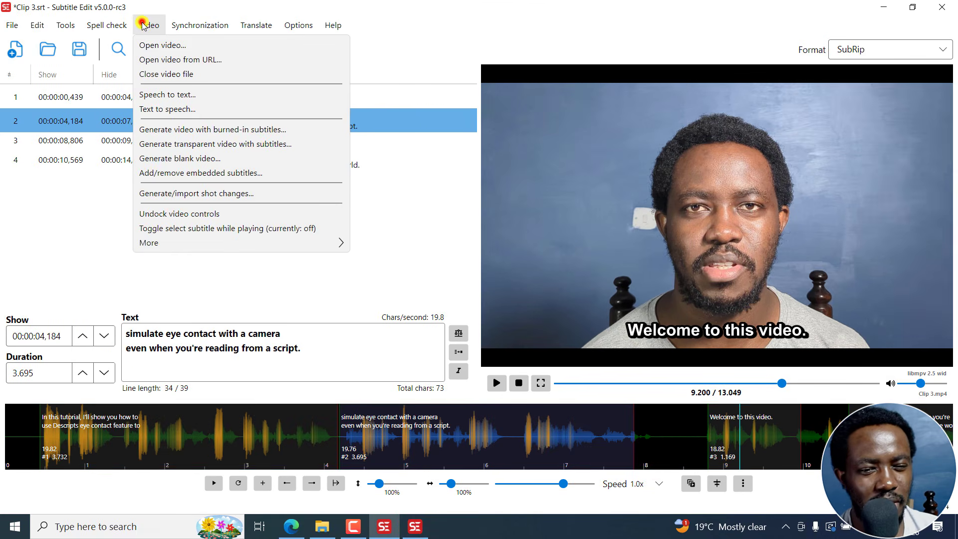
left_click(182, 109)
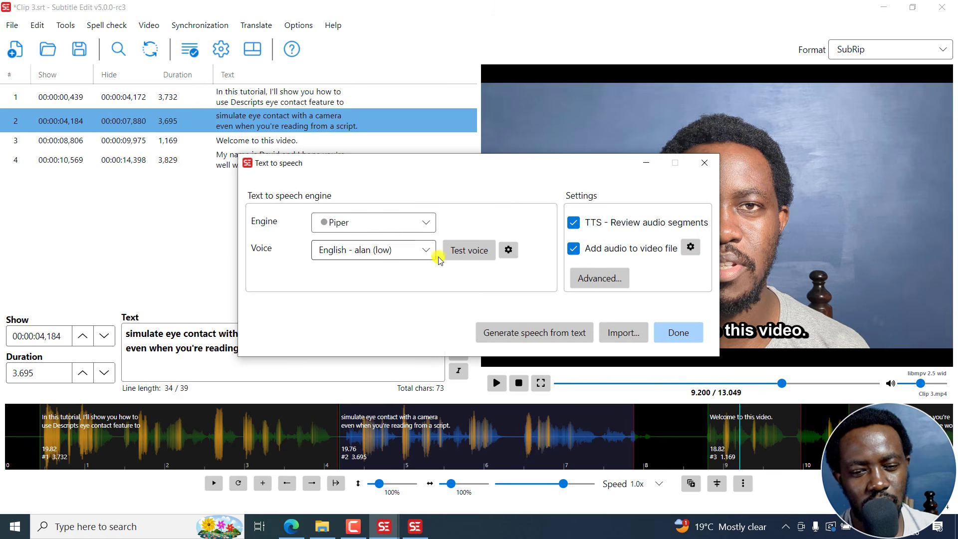
left_click(428, 225)
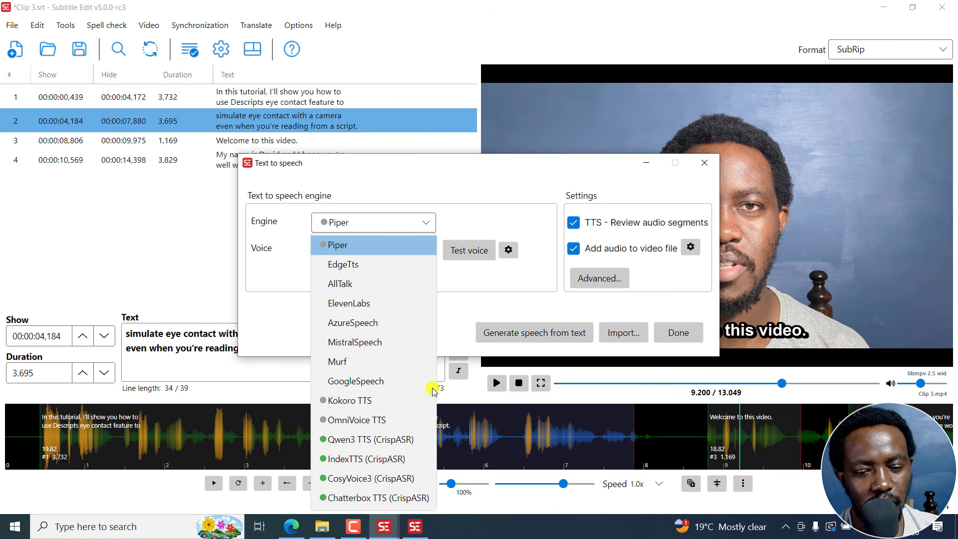
left_click(355, 440)
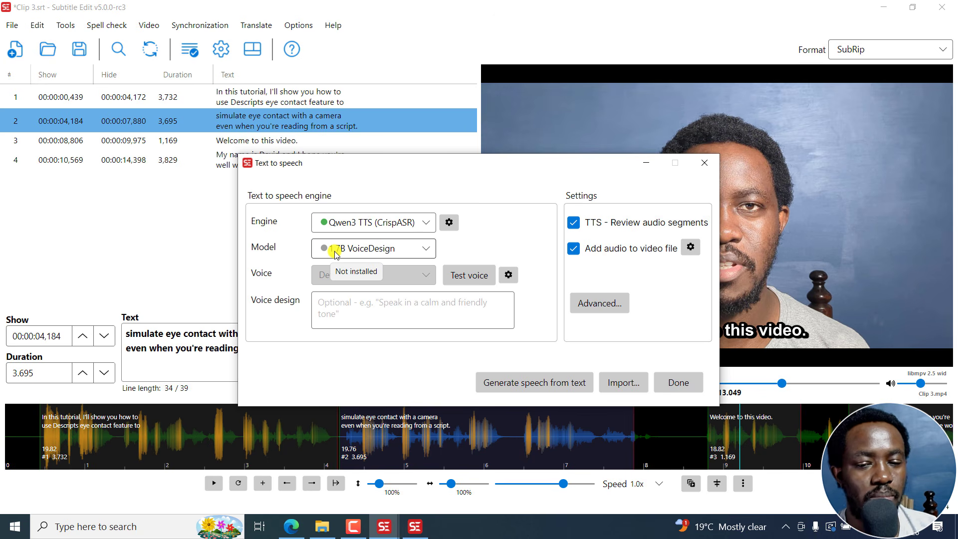
- Compare the 1.7B VoiceDesign and 1.7B CustomVoice models, try generating speech with 1.7B CustomVoice, and dismiss the model download
left_click(425, 248)
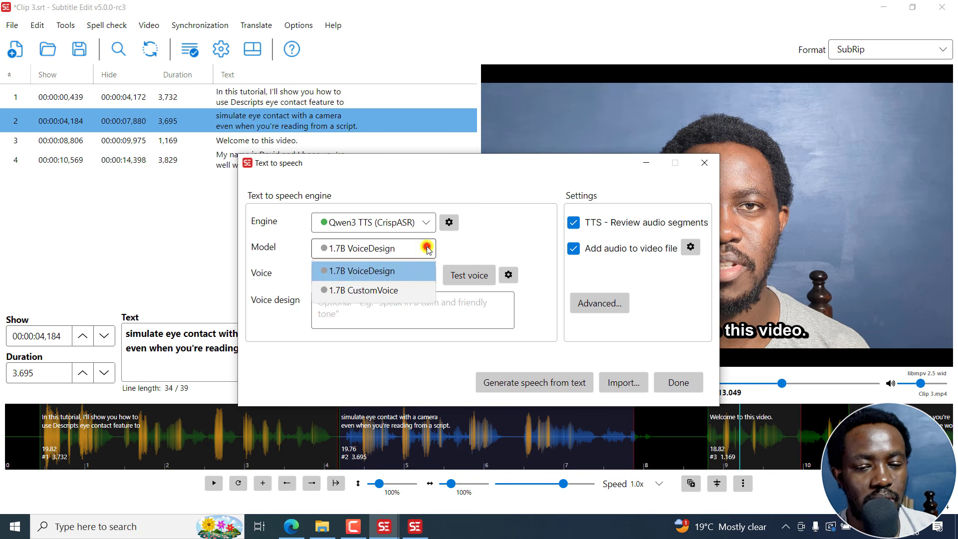
left_click(363, 270)
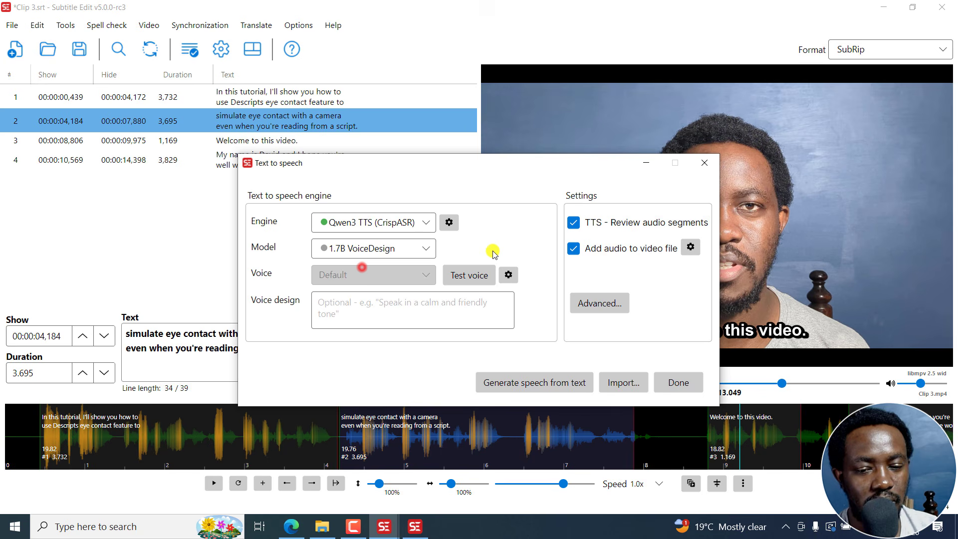
left_click(428, 248)
left_click(385, 288)
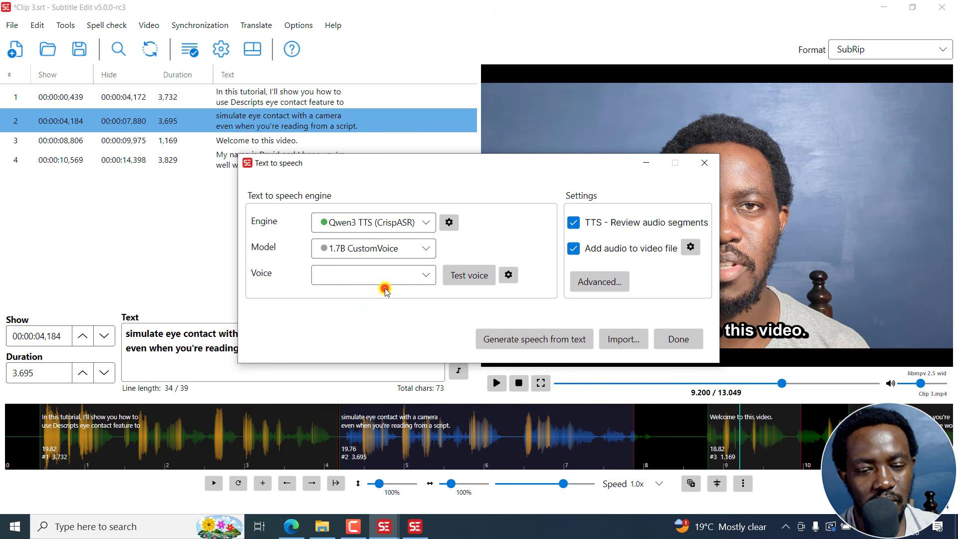
left_click(365, 249)
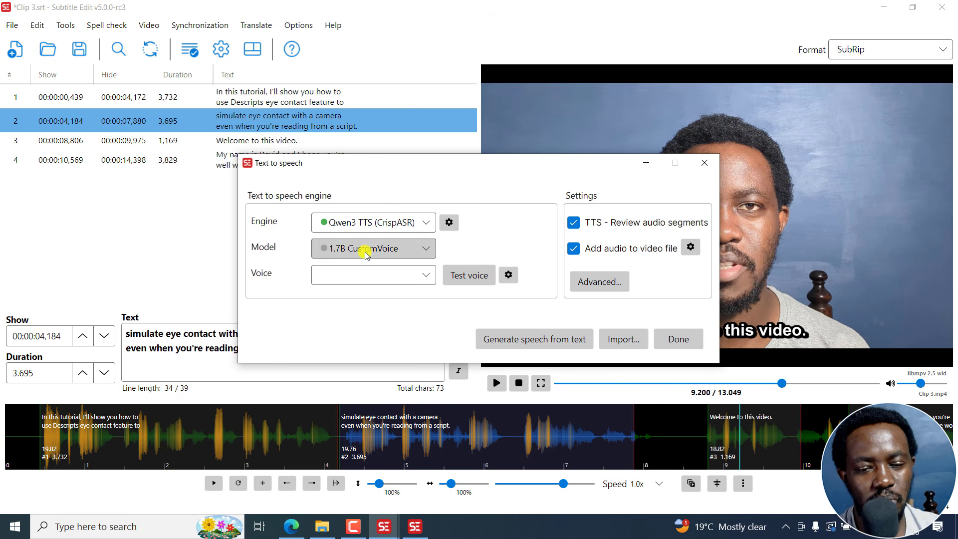
left_click(491, 243)
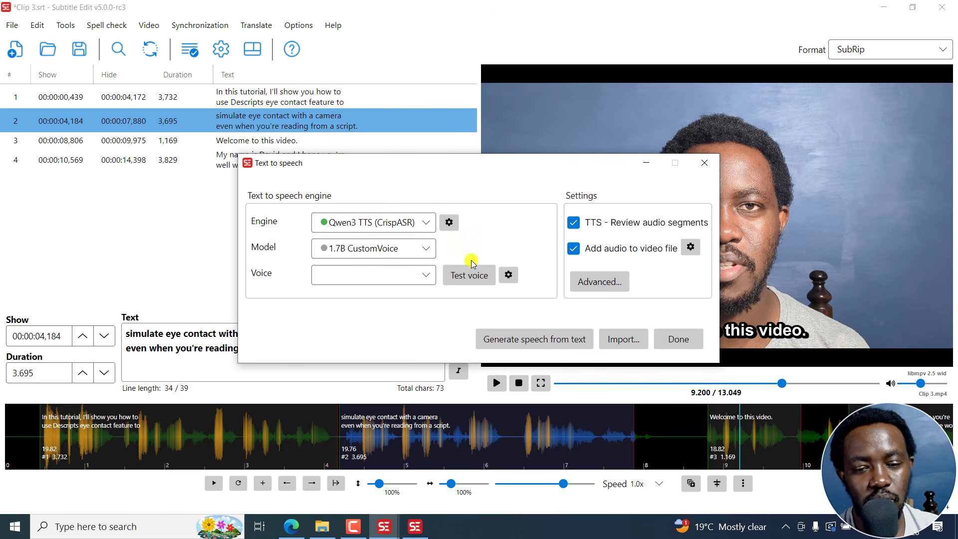
left_click(501, 340)
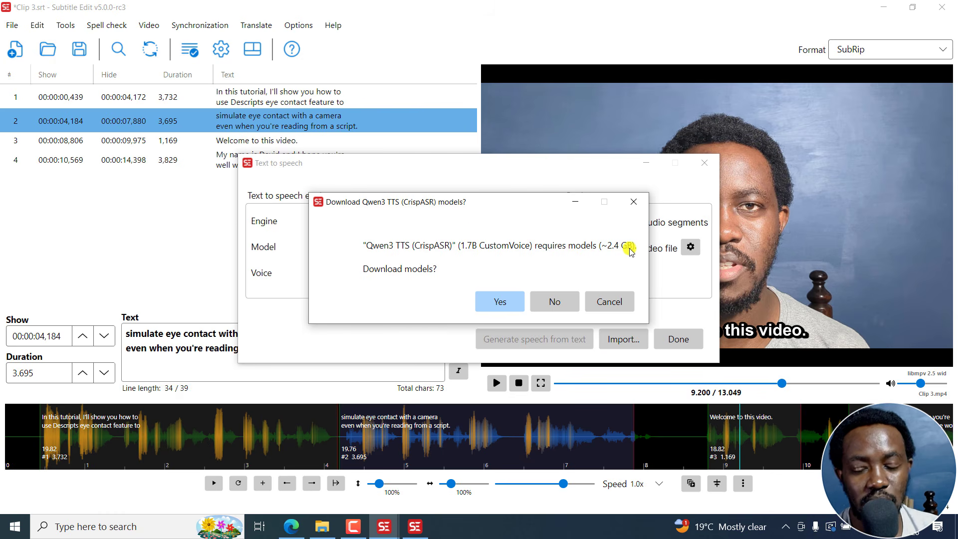
left_click(632, 202)
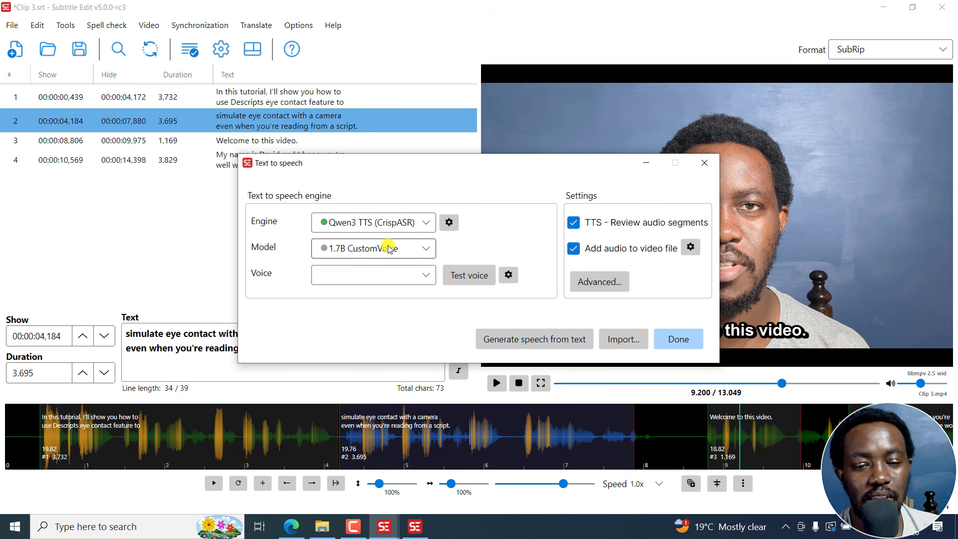
- Change the text to speech engine to Kokoro TTS
left_click(427, 223)
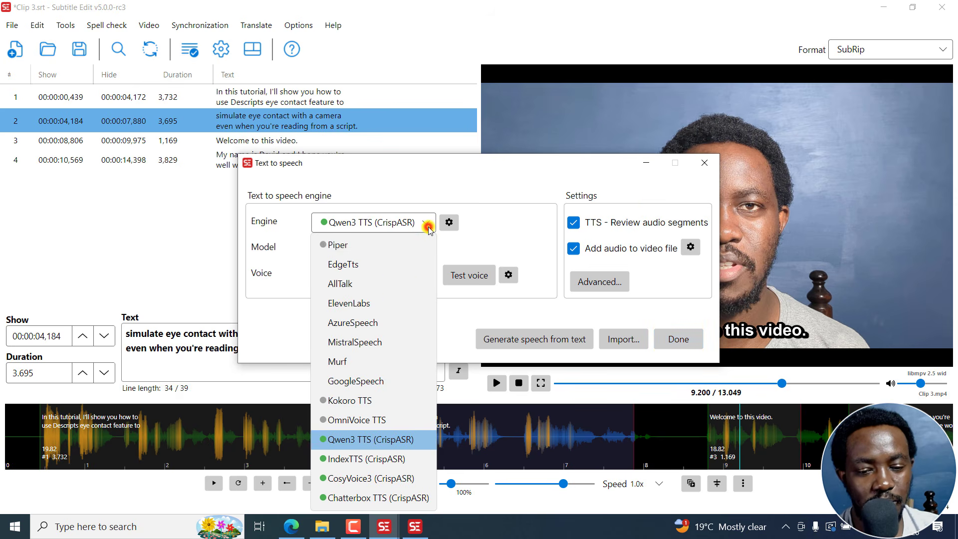
left_click(350, 401)
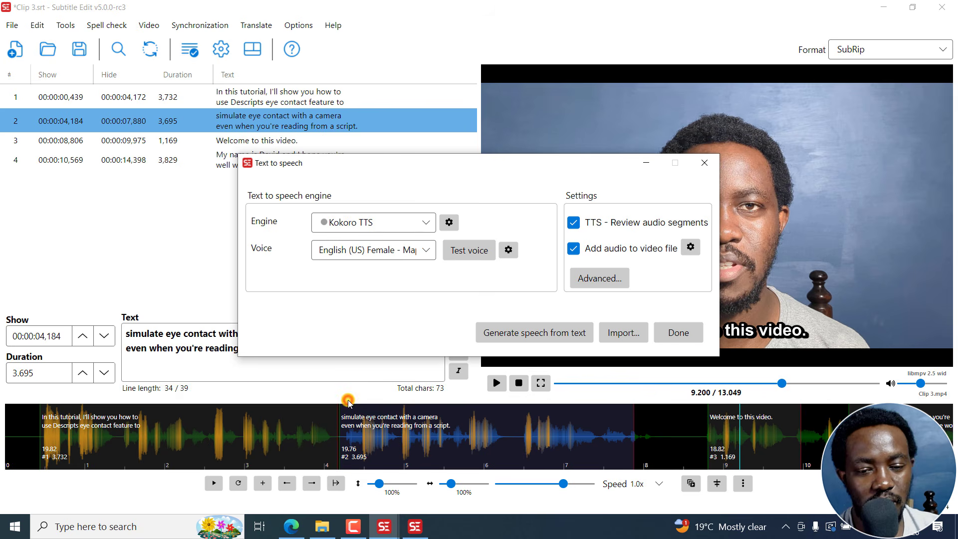
left_click(351, 224)
left_click(334, 220)
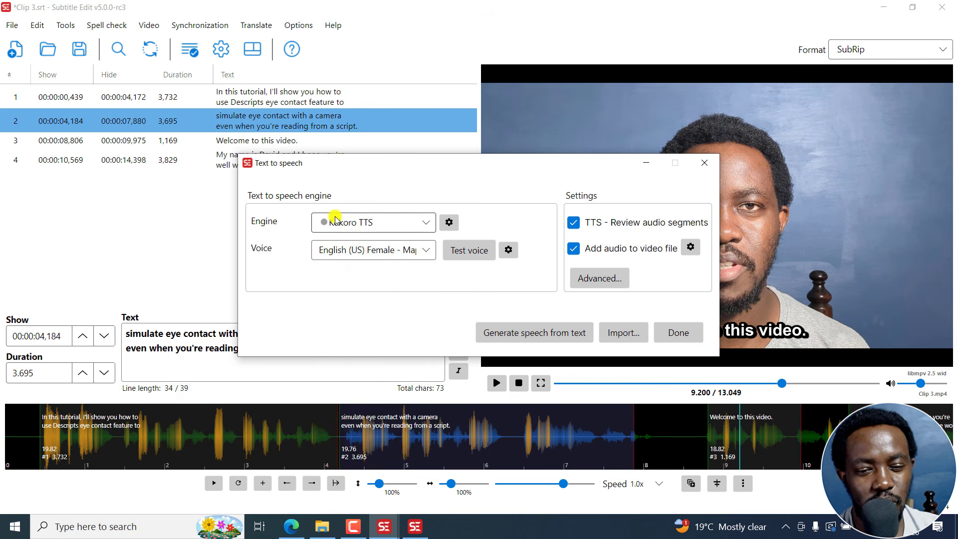
left_click(335, 219)
- Review the Kokoro TTS engine settings and its download option, cancel the download, and close the settings
left_click(450, 222)
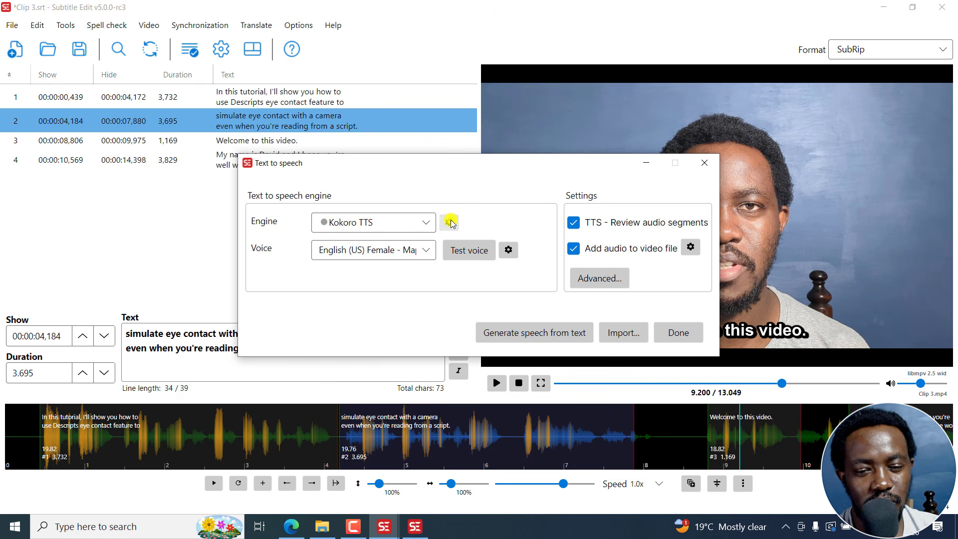
left_click(450, 222)
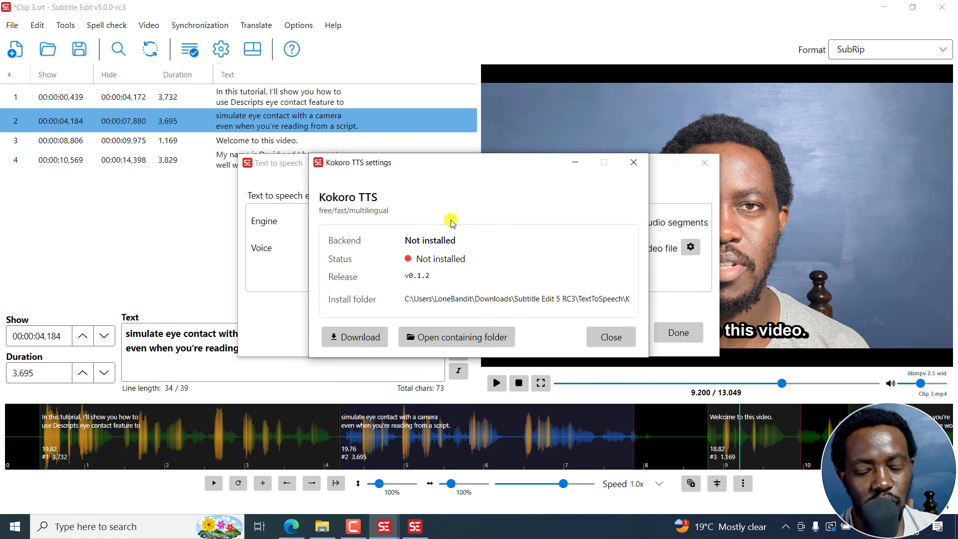
left_click(634, 163)
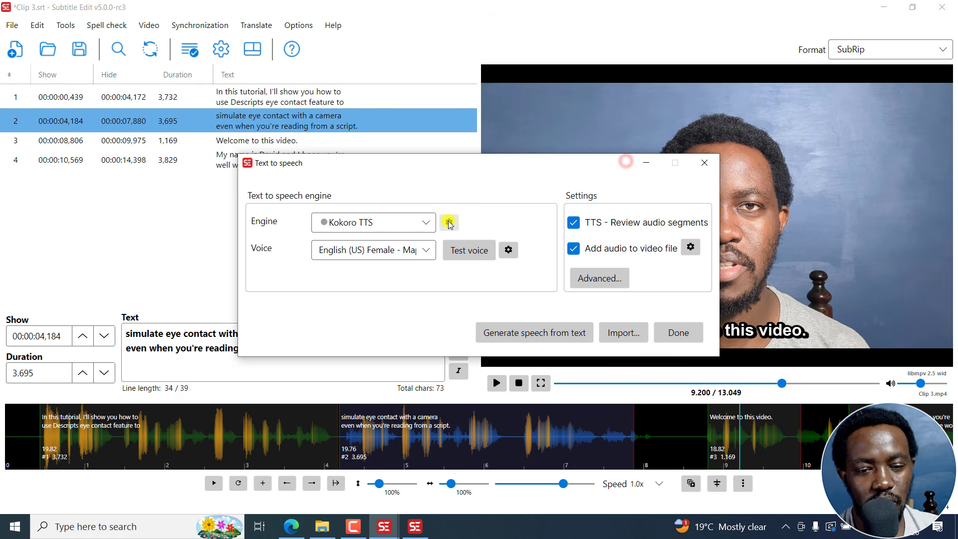
left_click(449, 222)
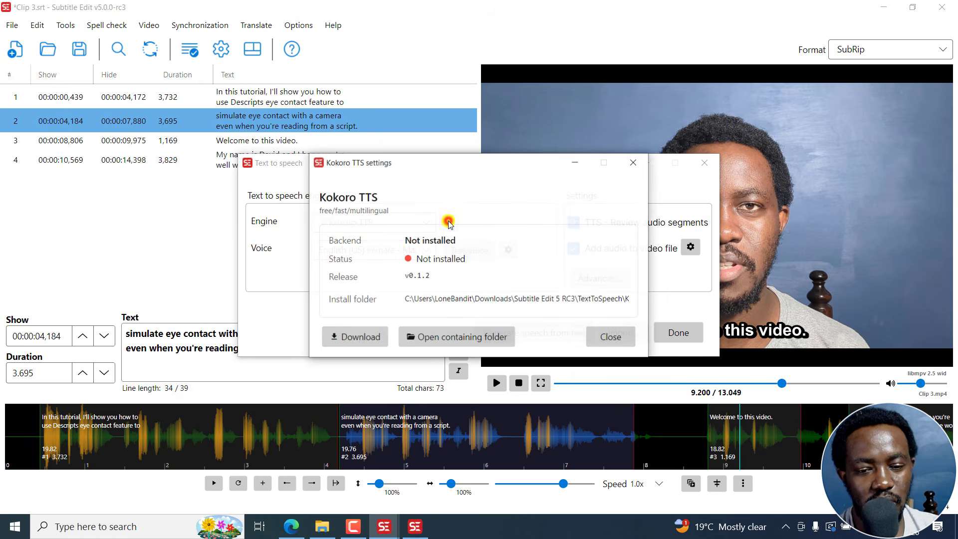
left_click(342, 338)
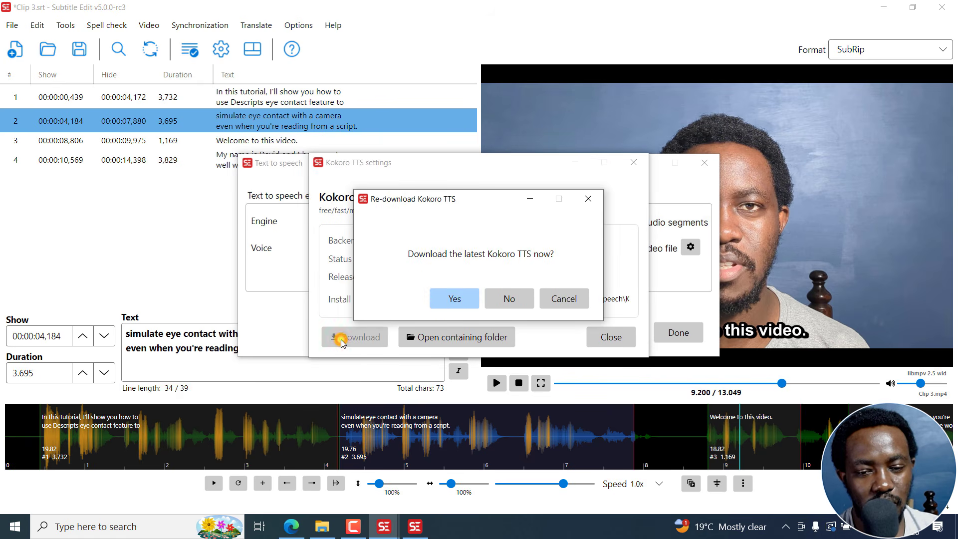
left_click(572, 302)
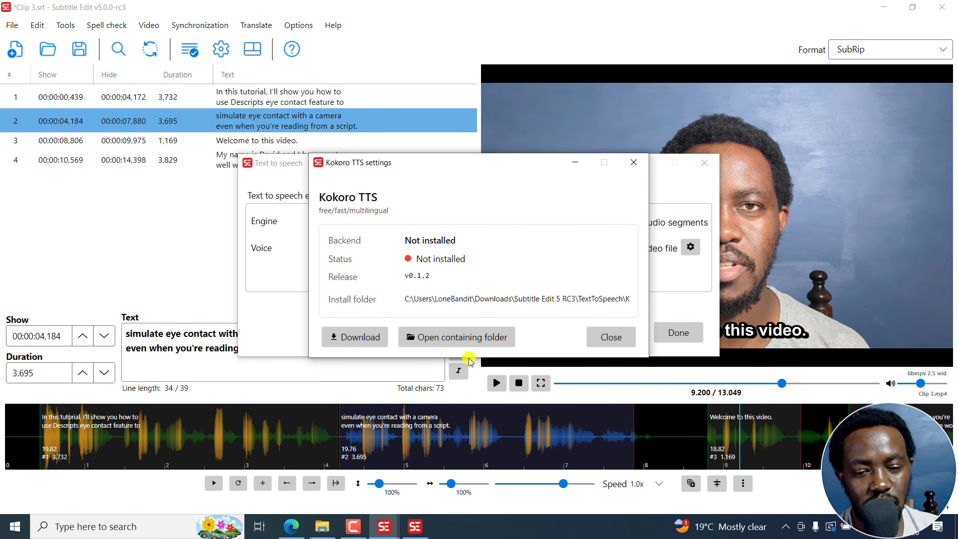
left_click(611, 336)
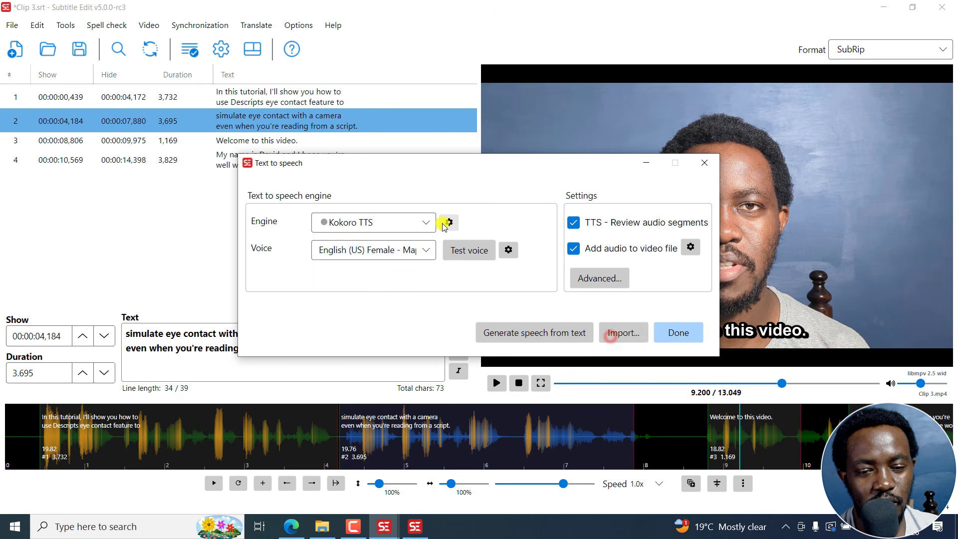
- Change the text to speech engine to OmniVoice TTS and download its Vulkan build from the engine settings
left_click(424, 223)
left_click(342, 420)
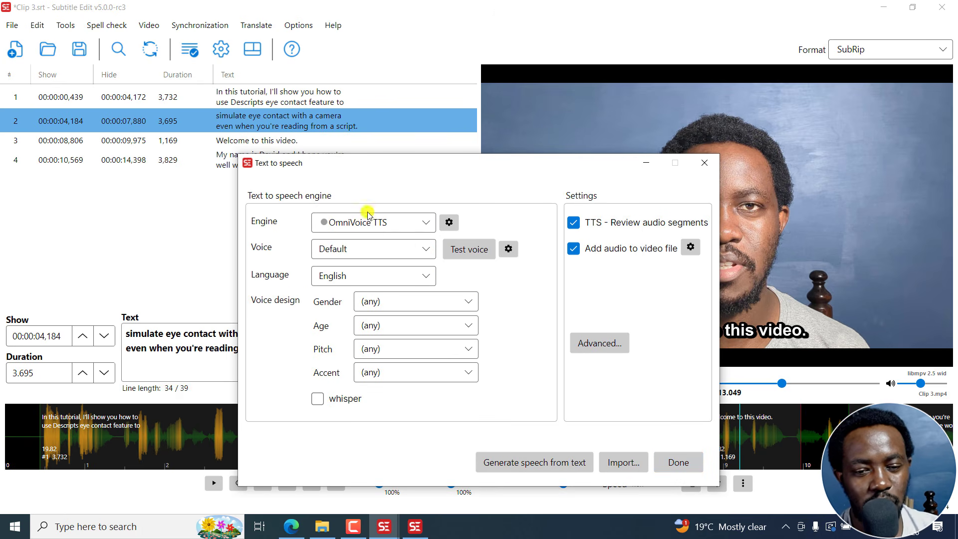
left_click(455, 225)
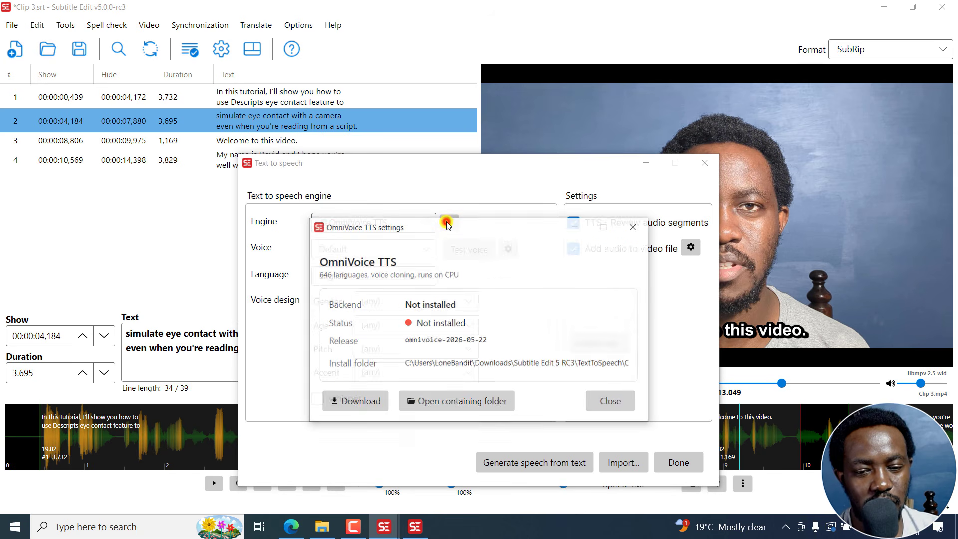
left_click(341, 402)
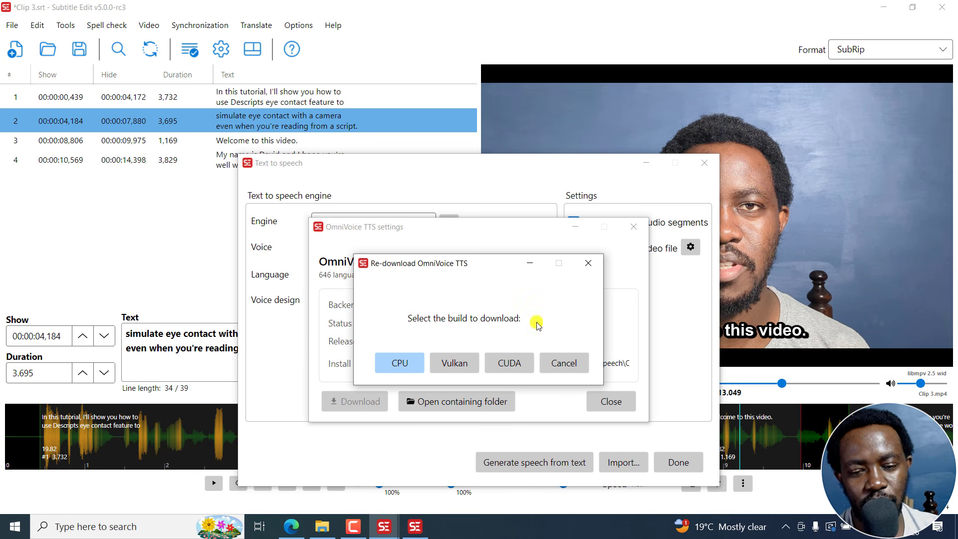
left_click(449, 365)
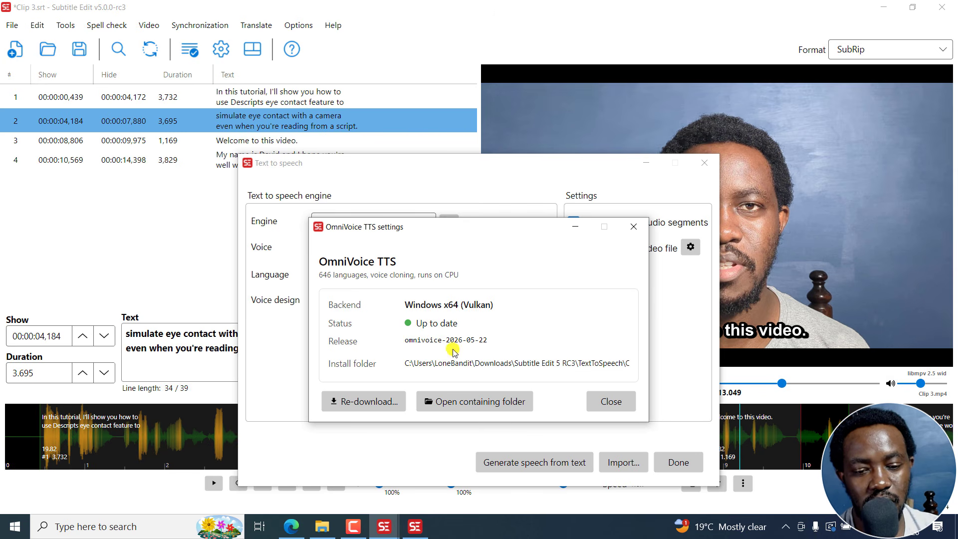
- Re-download OmniVoice TTS as the CUDA build, check ggml-cuda.dll in the install folder, and close the engine settings
left_click(361, 399)
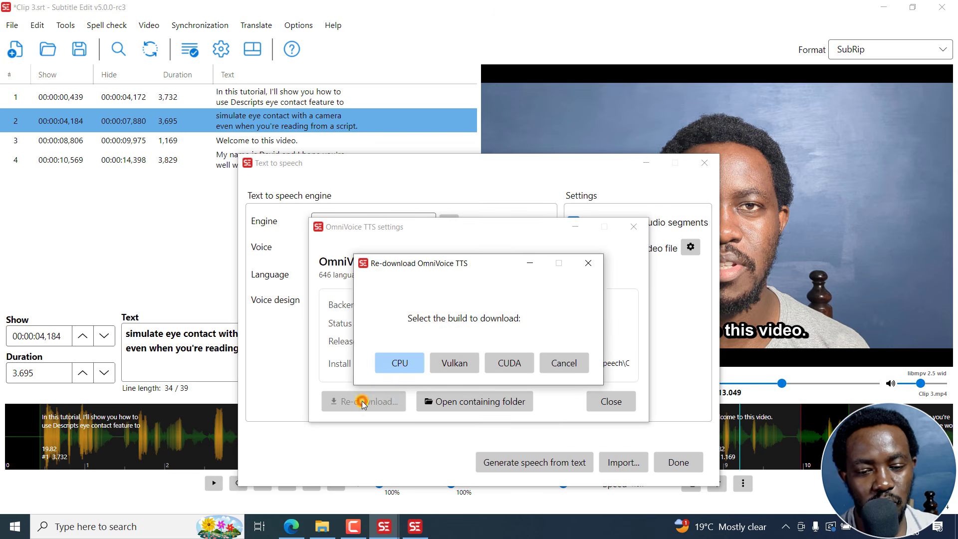
left_click(521, 366)
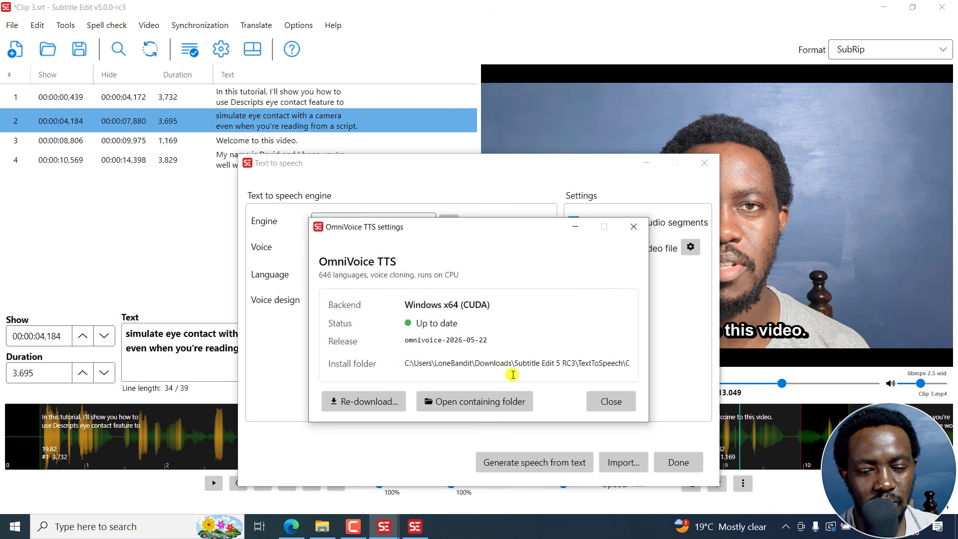
left_click(466, 401)
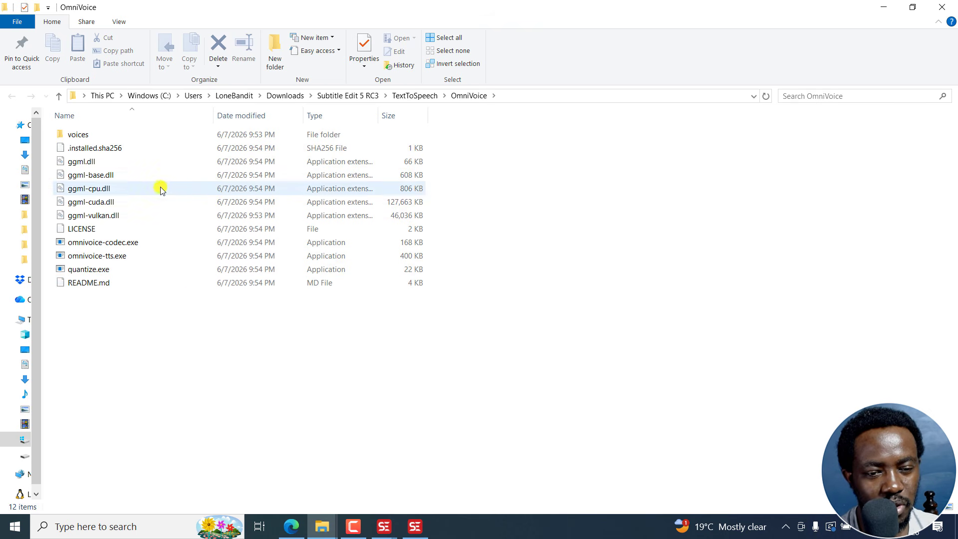
left_click(120, 202)
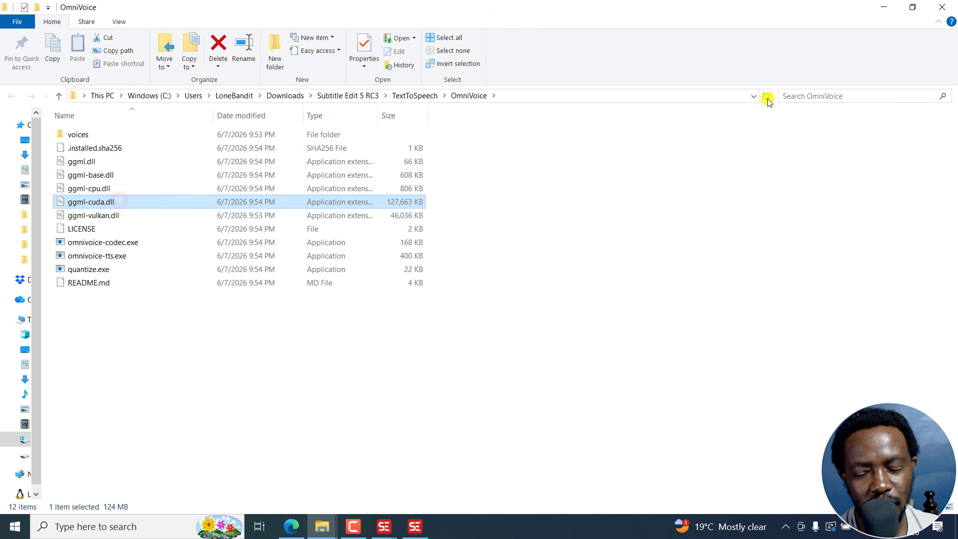
left_click(948, 7)
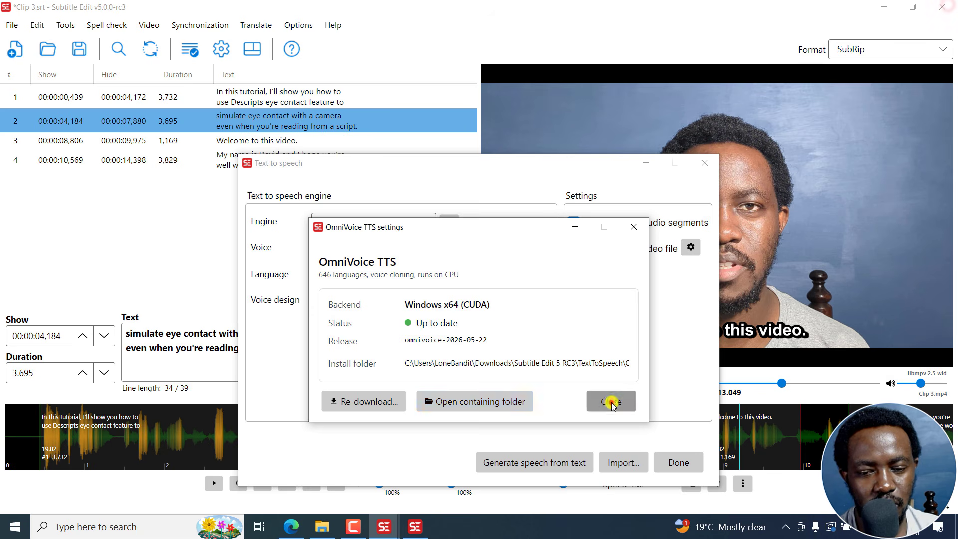
left_click(612, 400)
- Design the OmniVoice voice as male, young adult, moderate pitch with an american accent, and close the Text to speech window
left_click(464, 302)
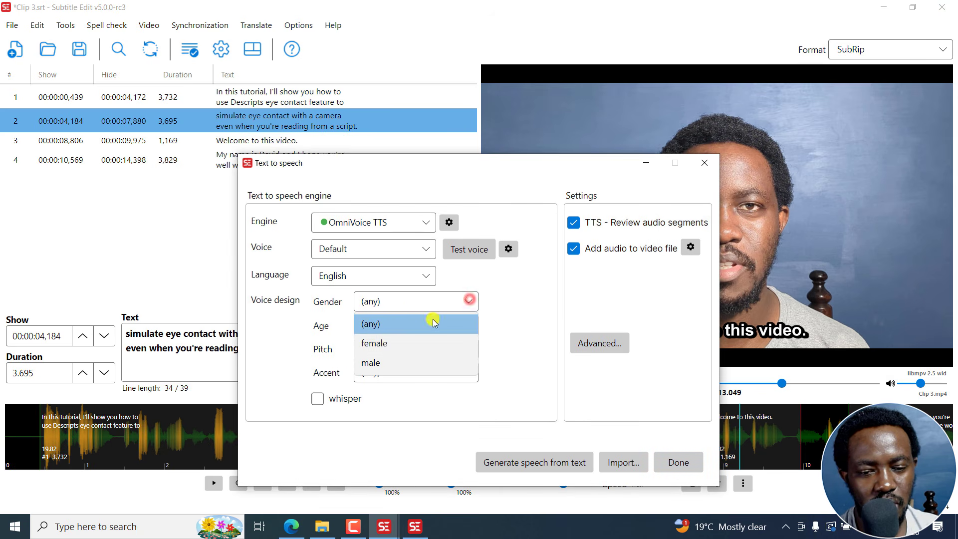
left_click(373, 365)
left_click(391, 325)
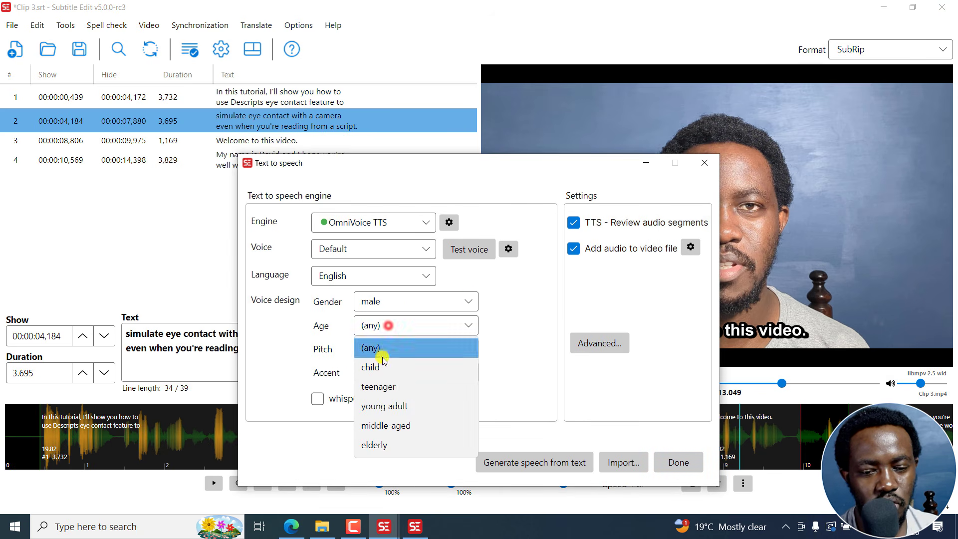
left_click(394, 408)
left_click(391, 348)
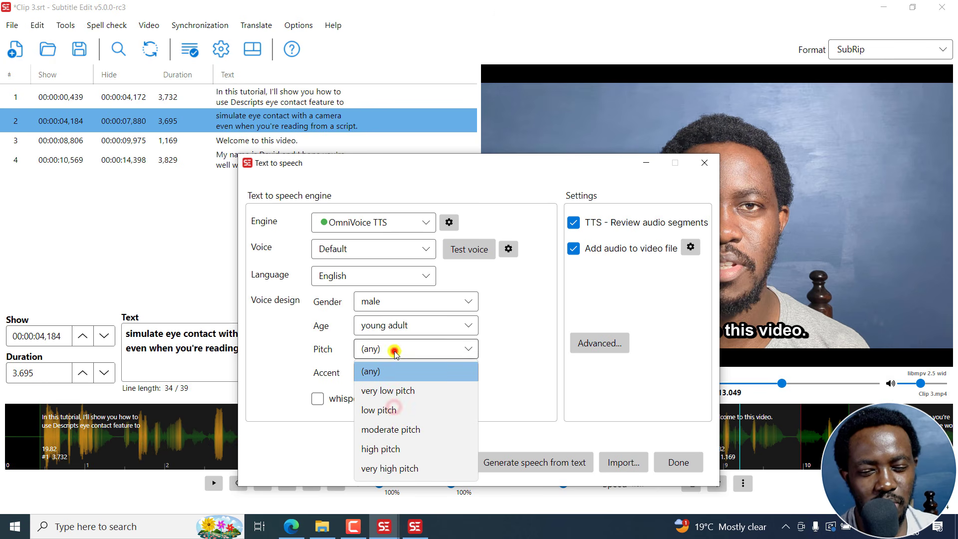
left_click(394, 429)
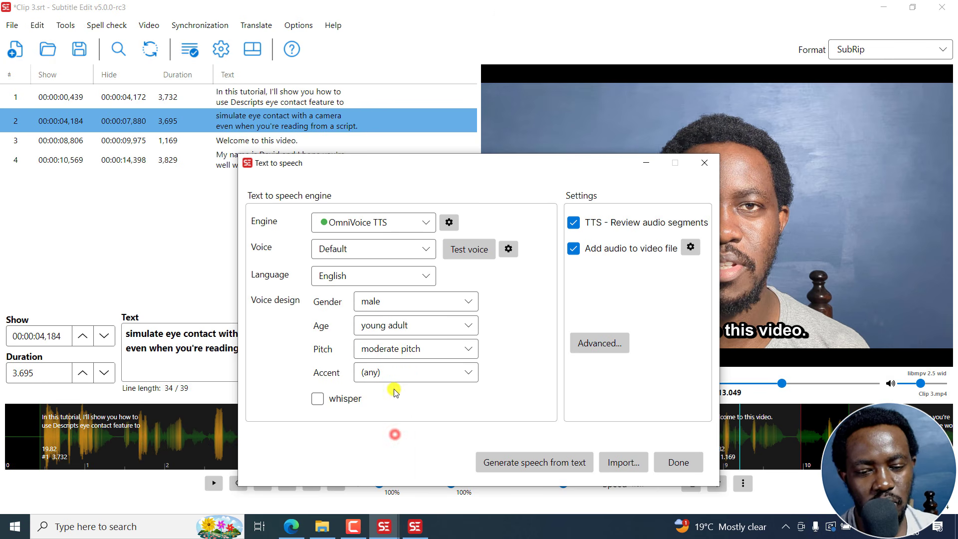
left_click(399, 372)
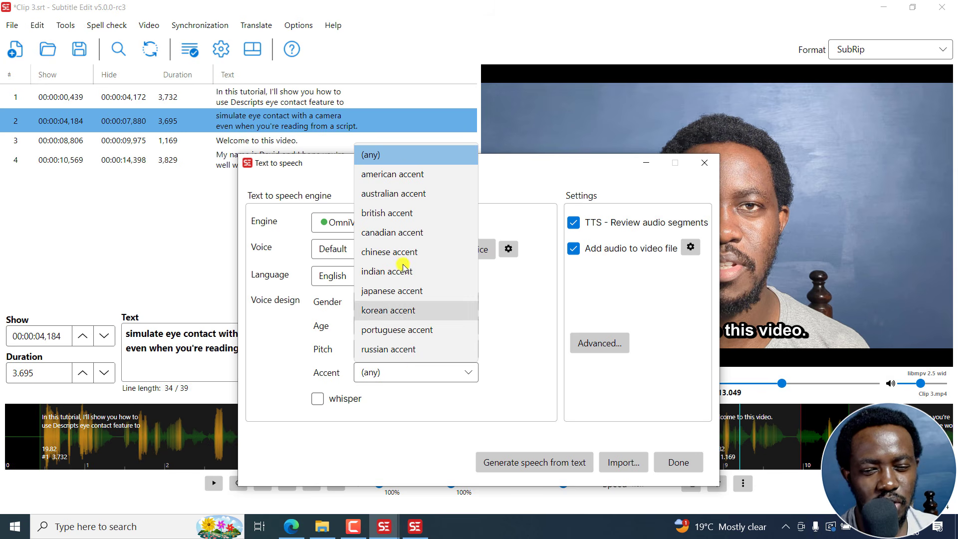
left_click(394, 172)
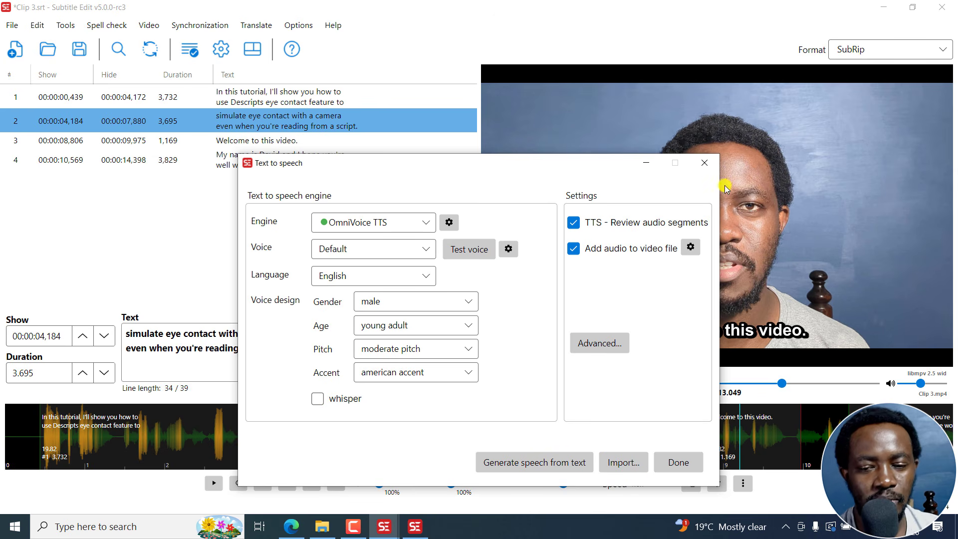
left_click(703, 166)
- Reopen Text to speech, review which engines offer their own settings, and choose Kokoro TTS
left_click(148, 24)
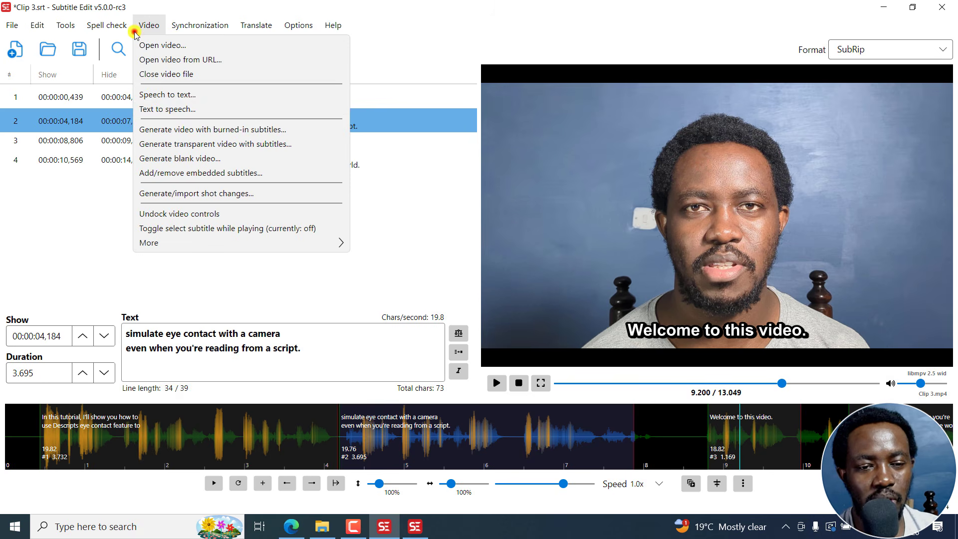
left_click(188, 111)
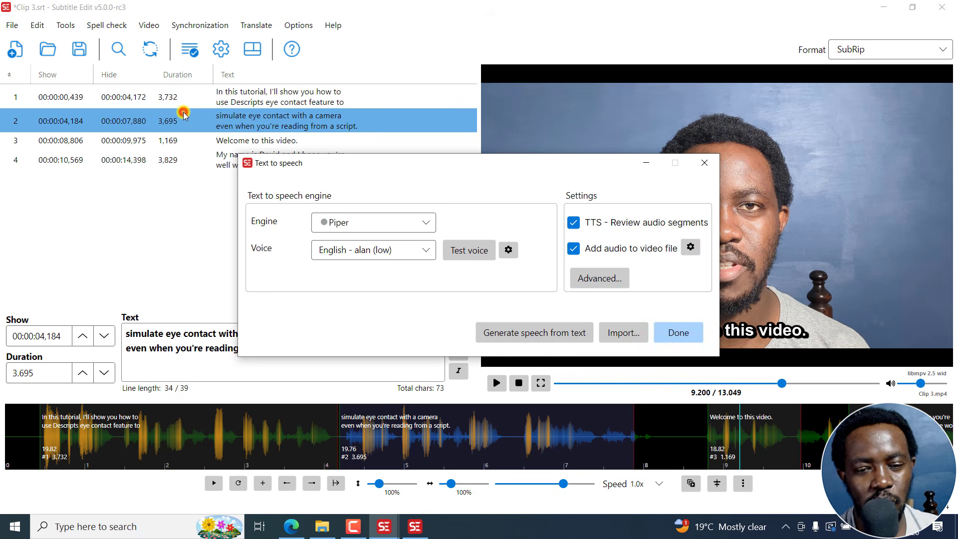
left_click(427, 224)
left_click(457, 221)
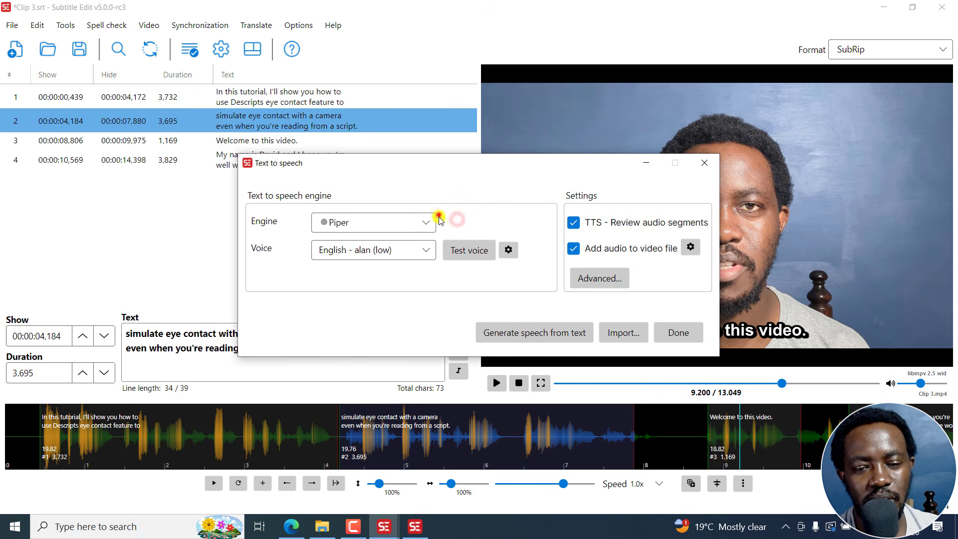
left_click(400, 225)
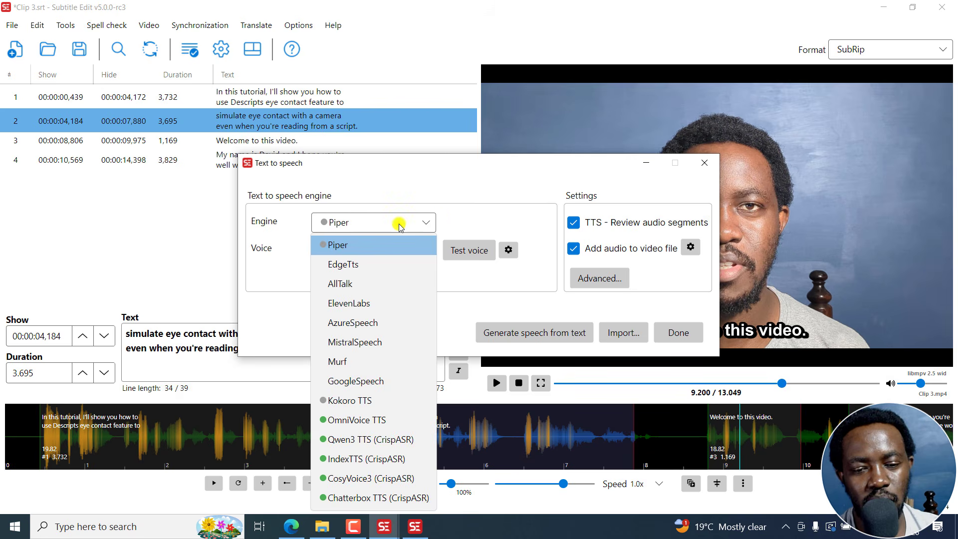
left_click(486, 220)
left_click(425, 219)
left_click(454, 222)
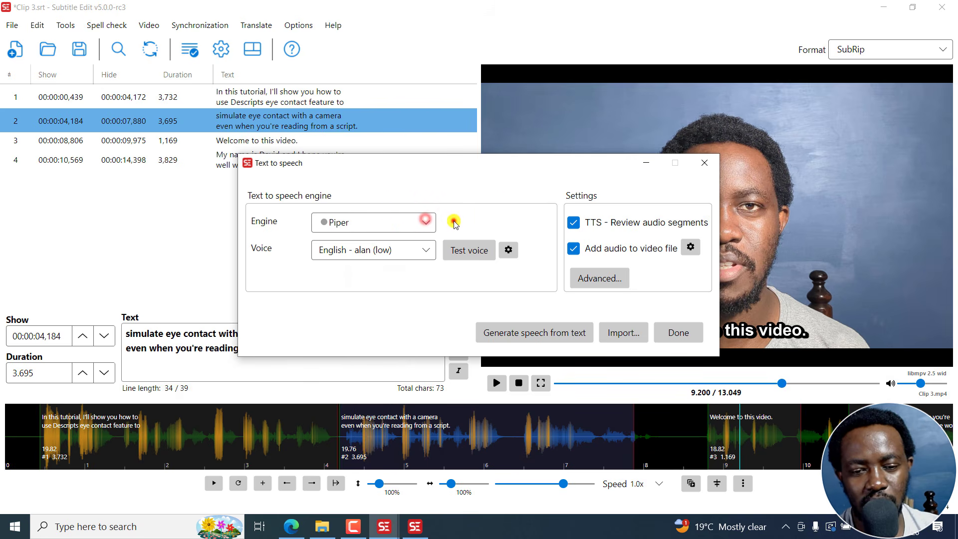
left_click(424, 223)
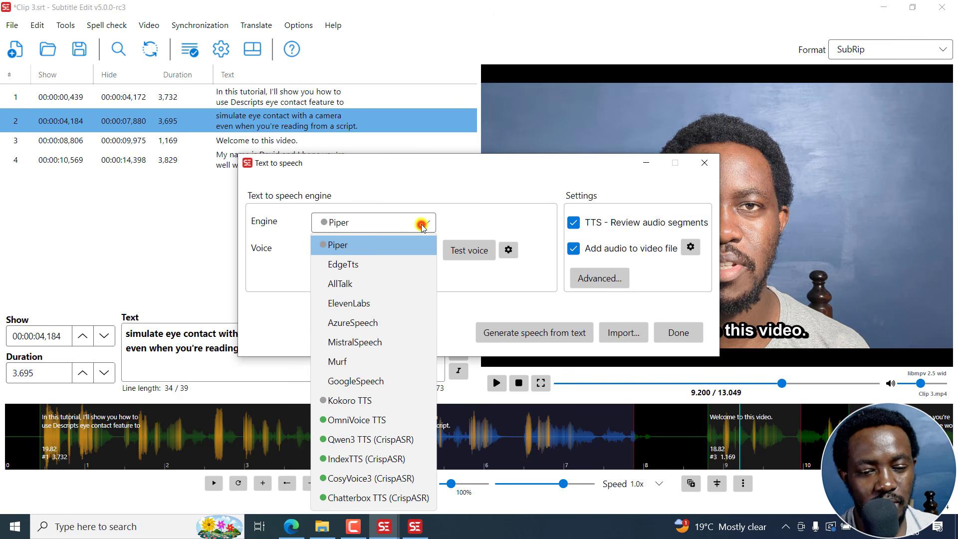
left_click(373, 398)
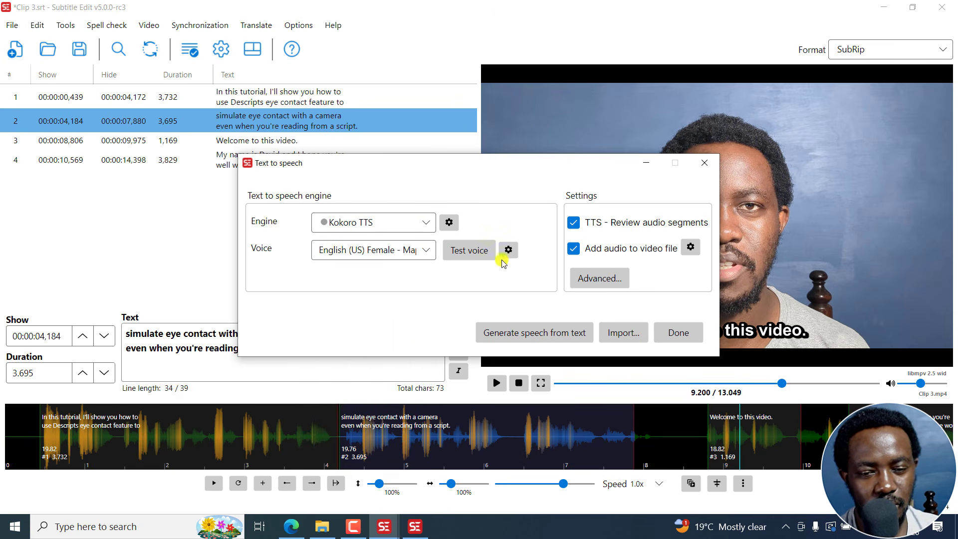
- Try generating speech with Kokoro TTS, cancel the engine download, review the available voices, and close the window
left_click(519, 333)
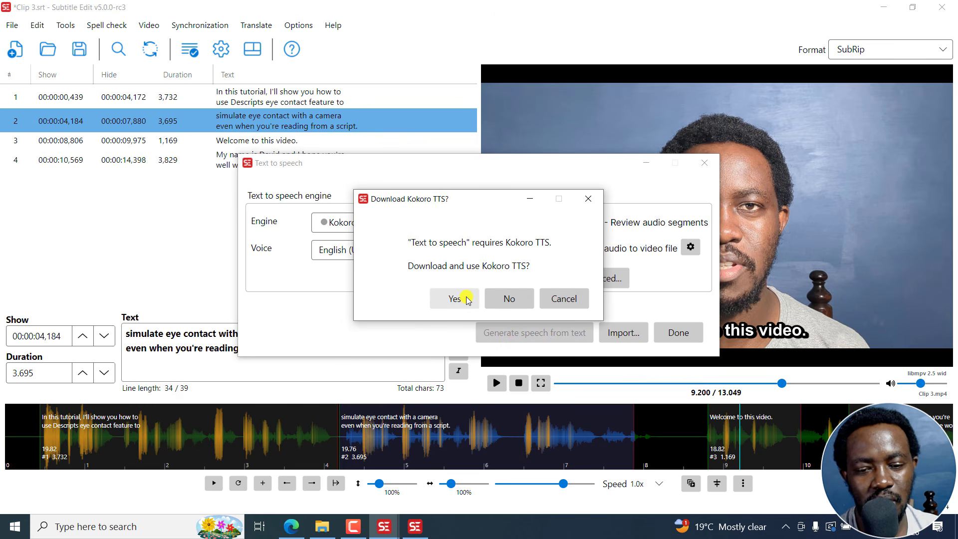
left_click(560, 299)
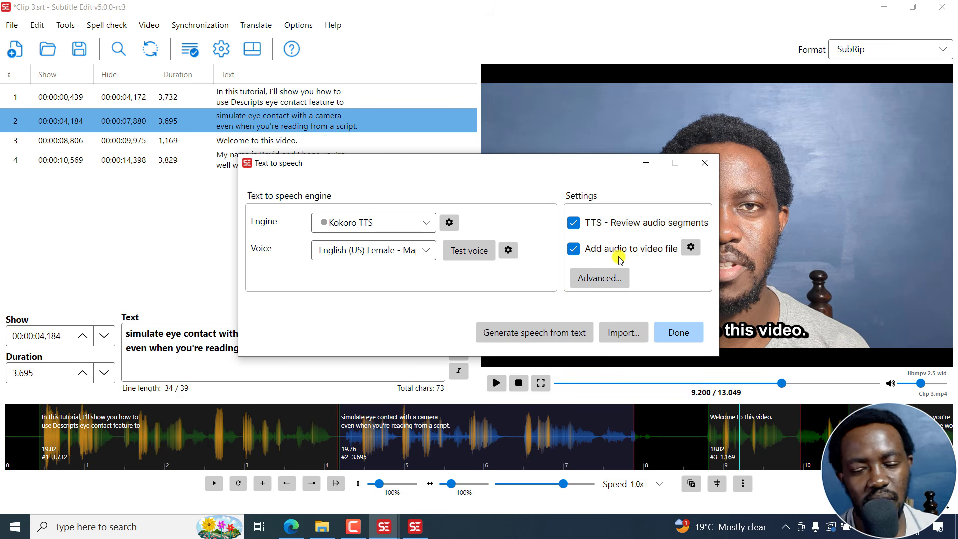
left_click(420, 250)
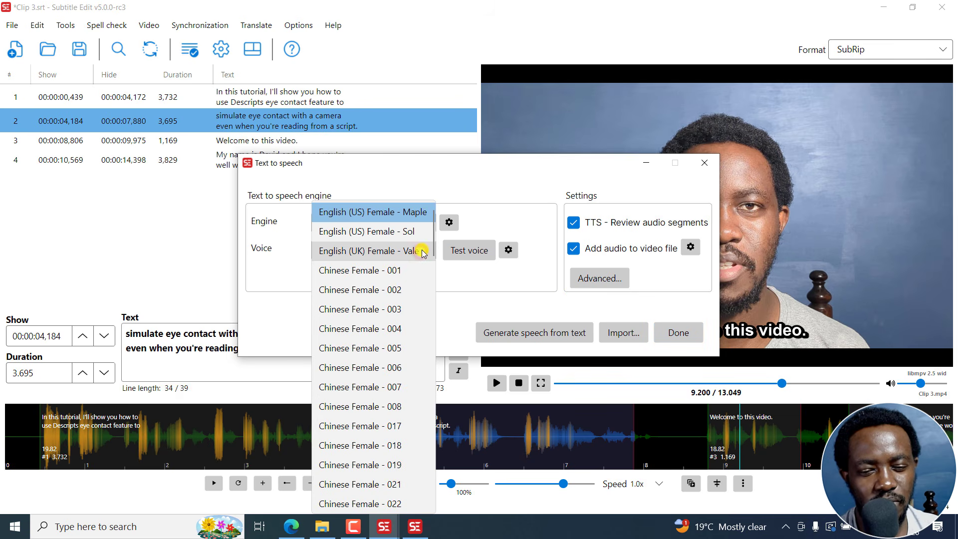
left_click(560, 177)
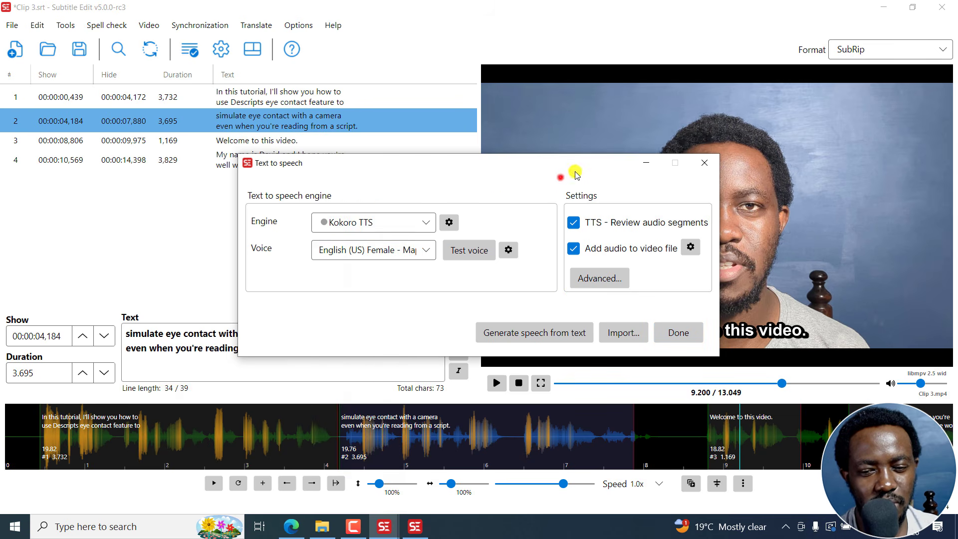
left_click(704, 163)
left_click(207, 25)
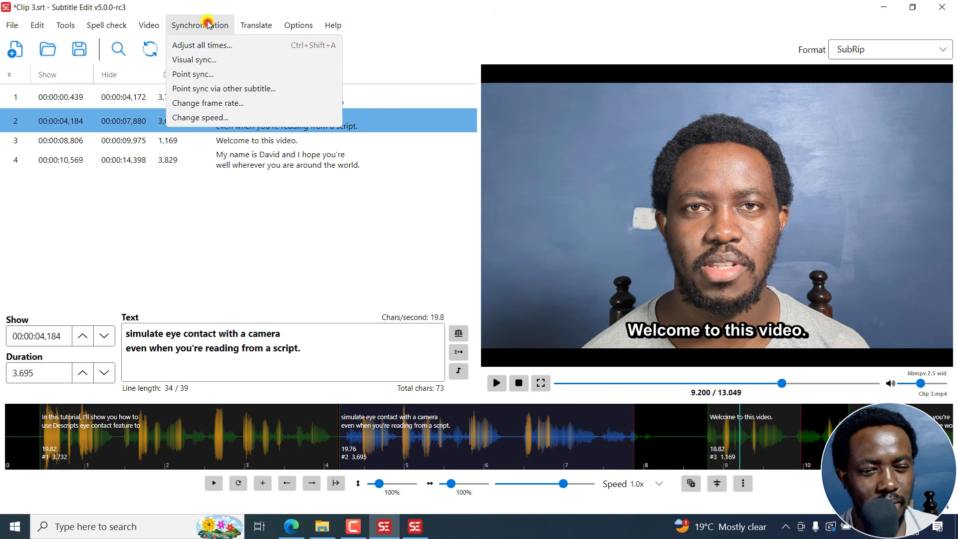
left_click(207, 25)
left_click(333, 25)
left_click(357, 24)
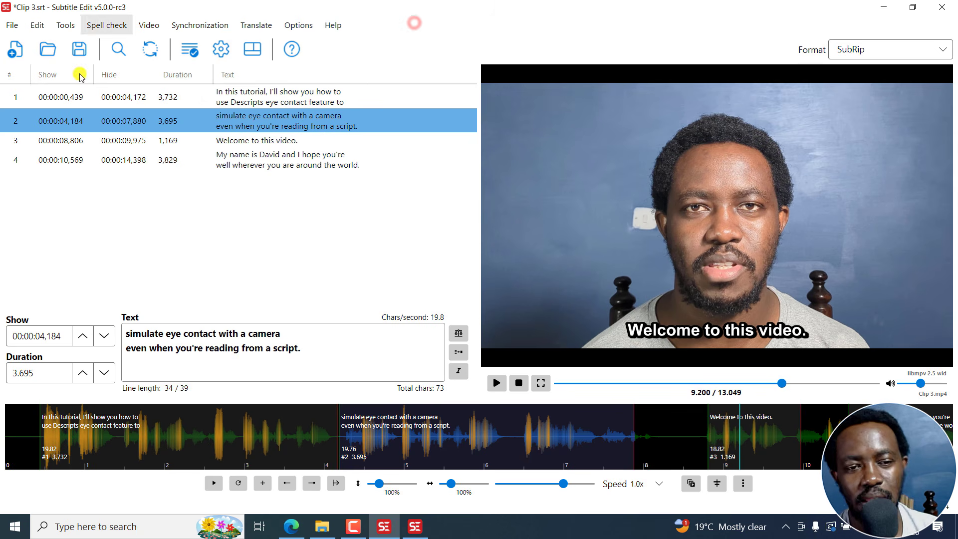
- Open the plain text import window and examine its option to align time codes via Speech to text
left_click(11, 25)
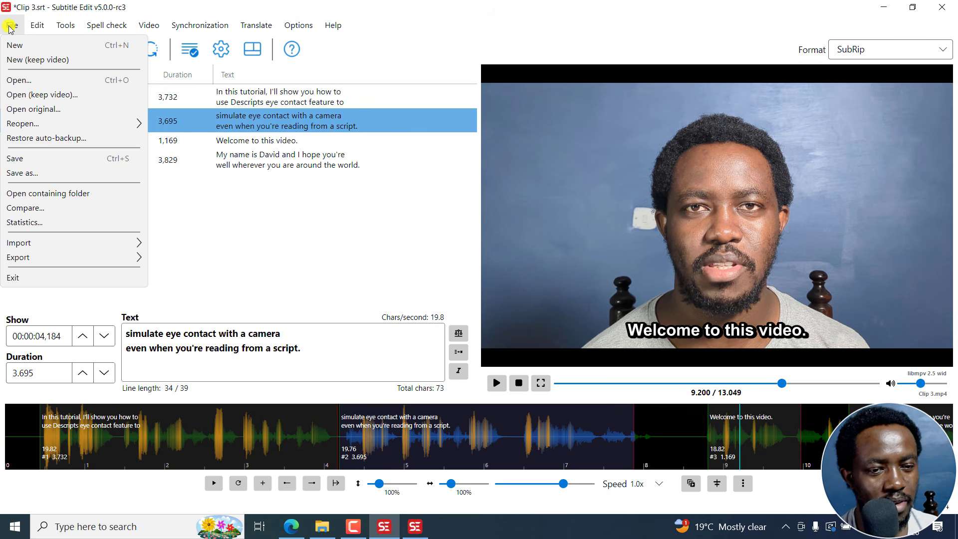
left_click(54, 246)
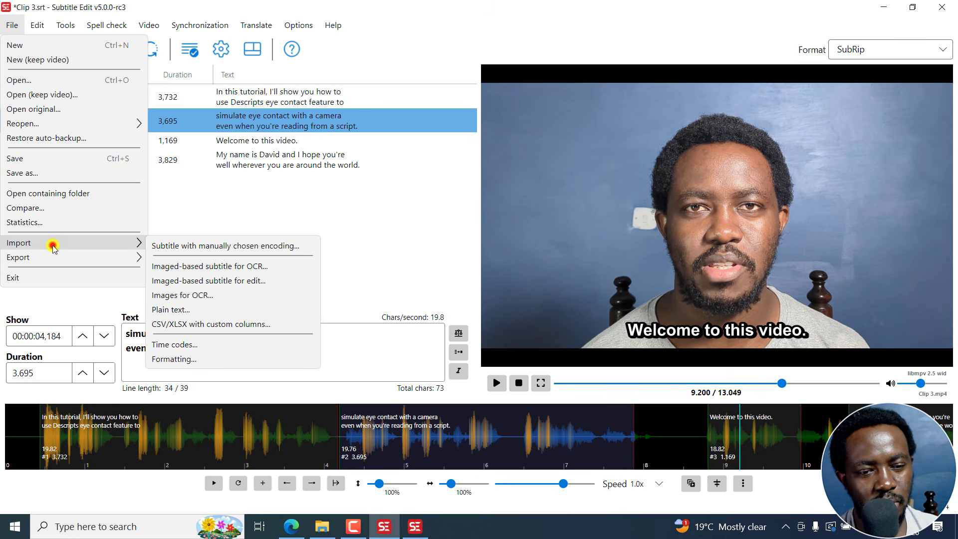
left_click(178, 310)
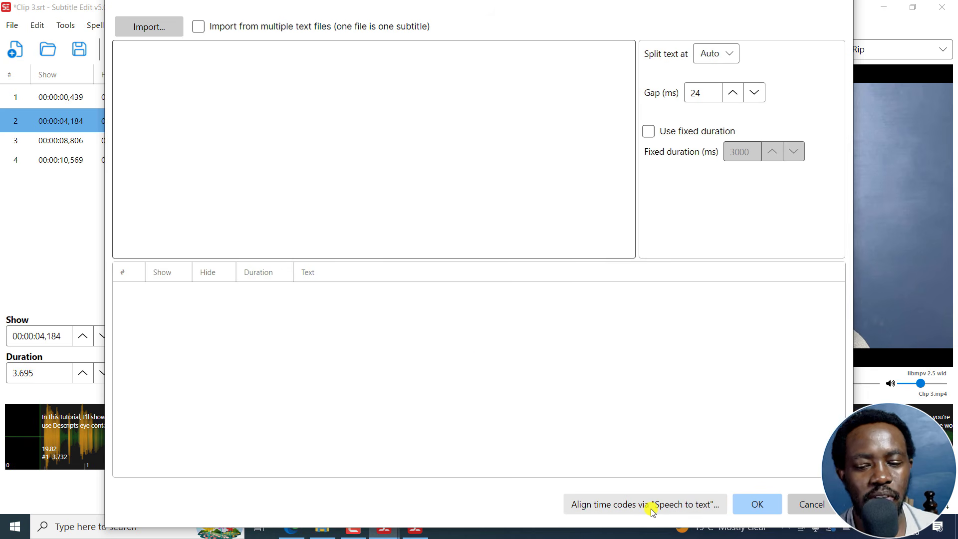
- Switch to the browser and search the SubtitleEdit repository's open issues for "montreal"
left_click(288, 531)
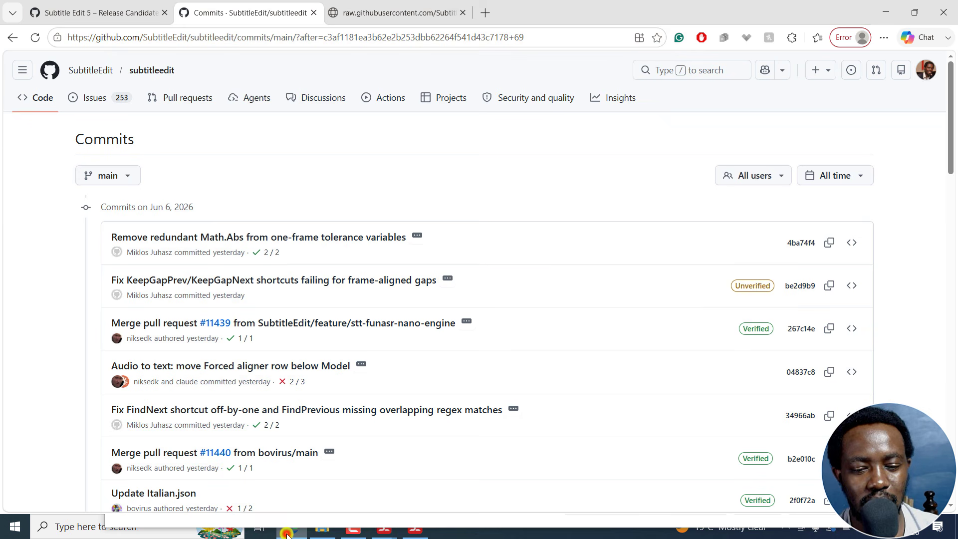
left_click(106, 98)
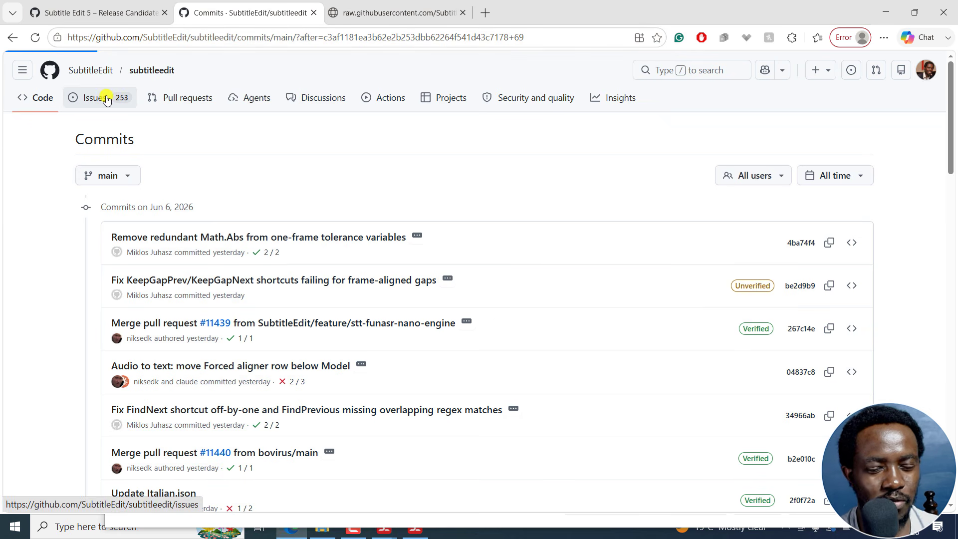
left_click(200, 139)
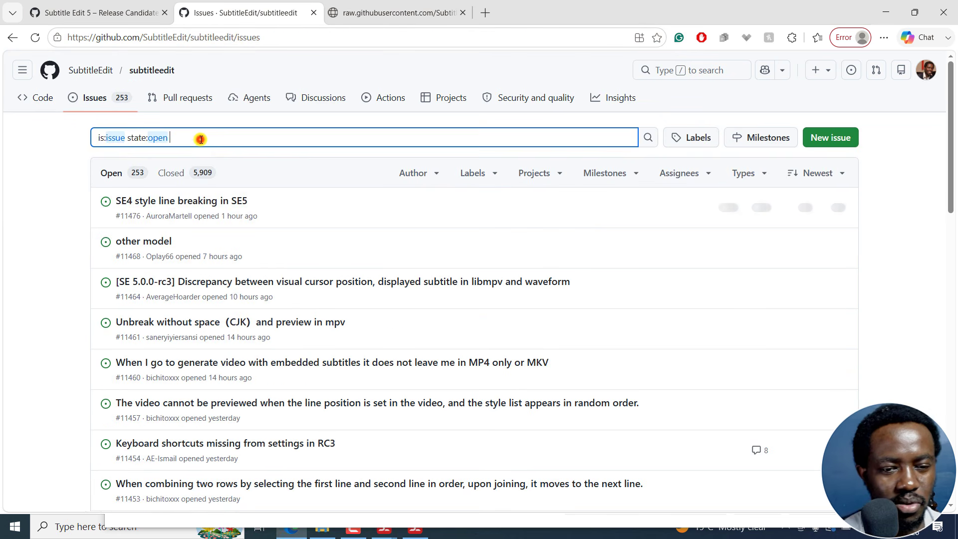
type("mon")
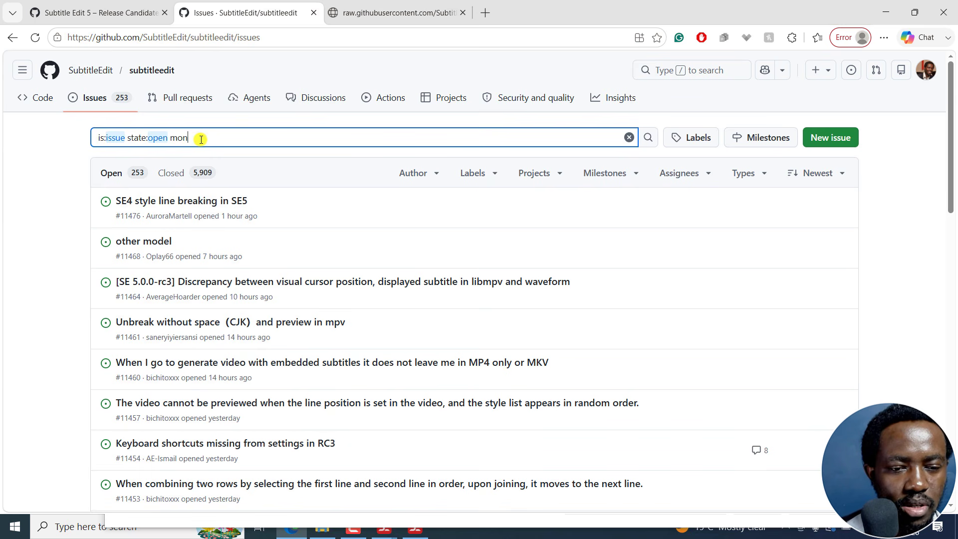
type("treal")
key("Return")
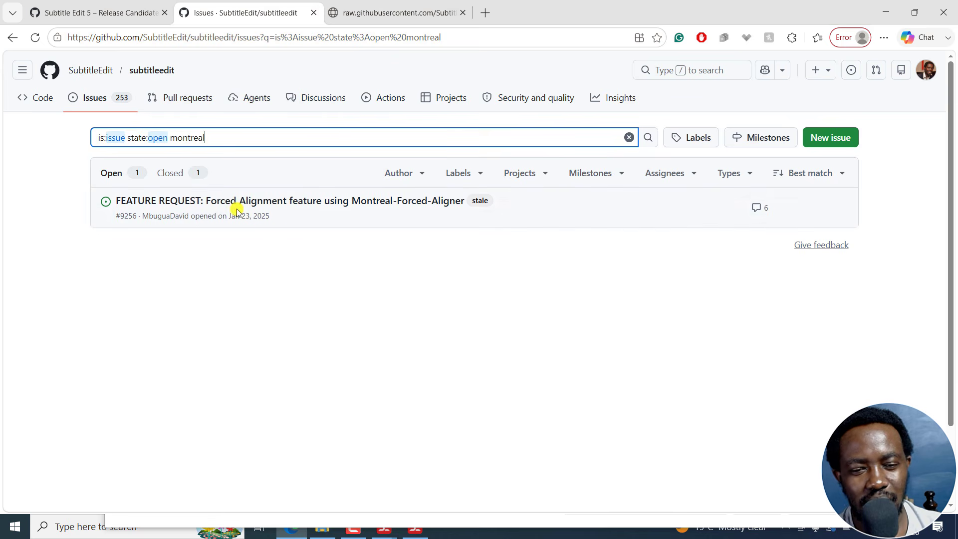
- Read through the forced alignment feature request and its comments, and open the linked Montreal Forced Aligner repository
left_click(251, 203)
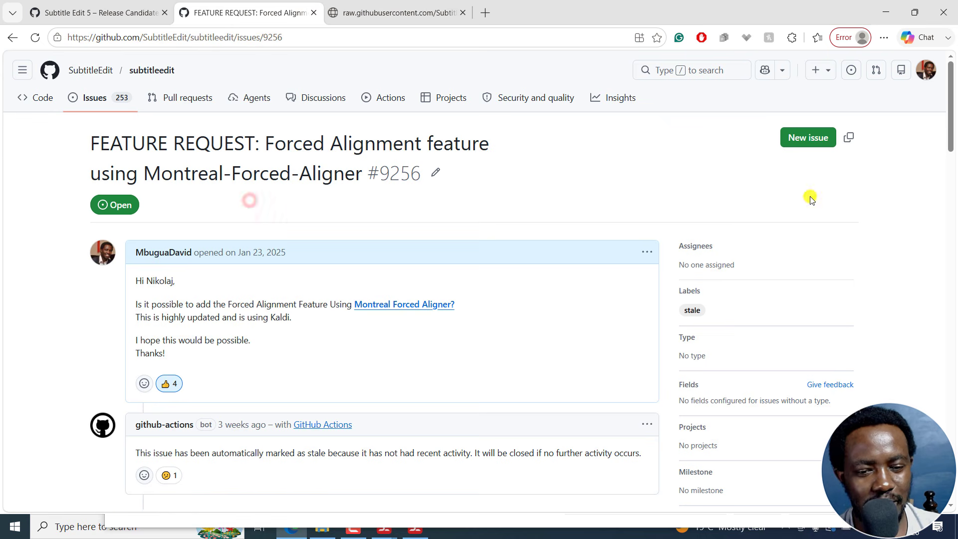
left_click_drag(954, 95, 953, 408)
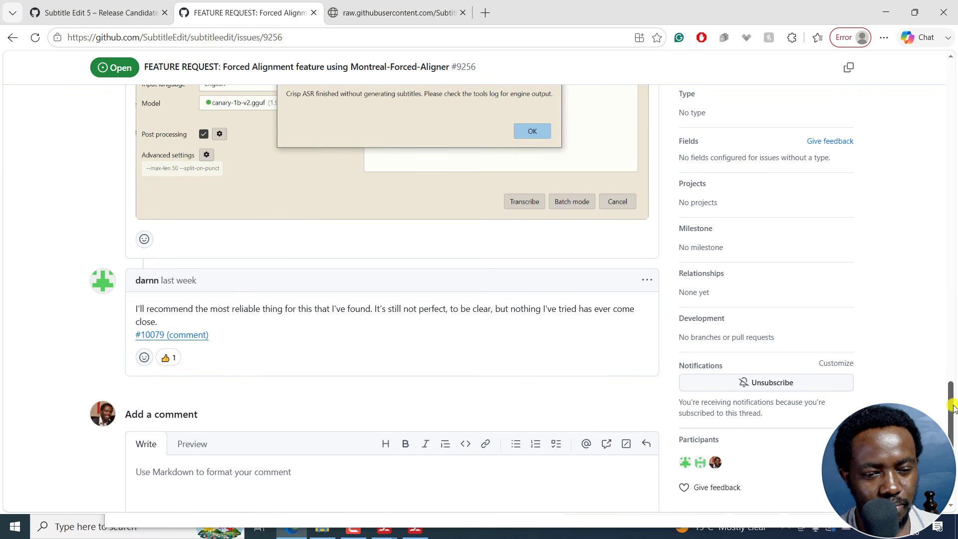
left_click_drag(953, 408, 954, 146)
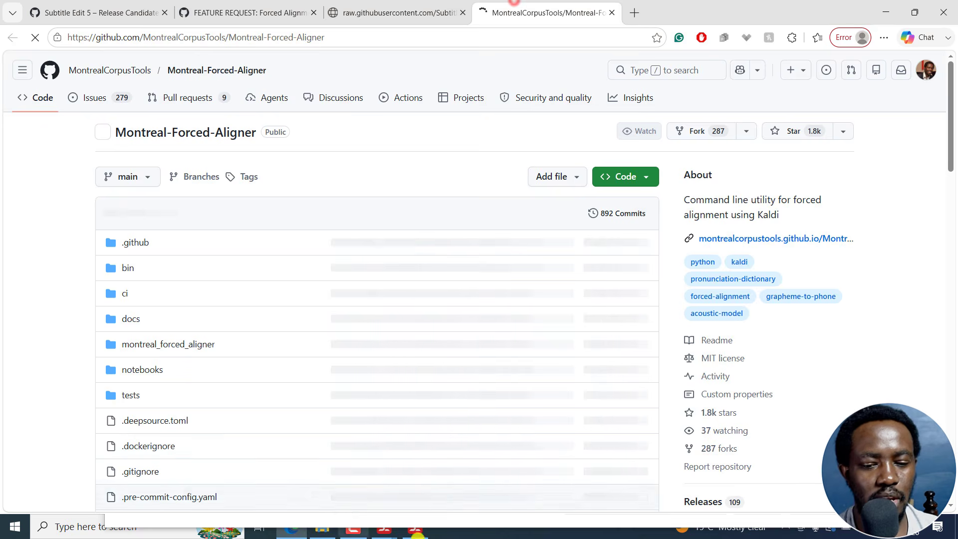
- Switch to Subtitle Edit 4, and return to the Import plain text window of Subtitle Edit 5
left_click(422, 525)
left_click(422, 525)
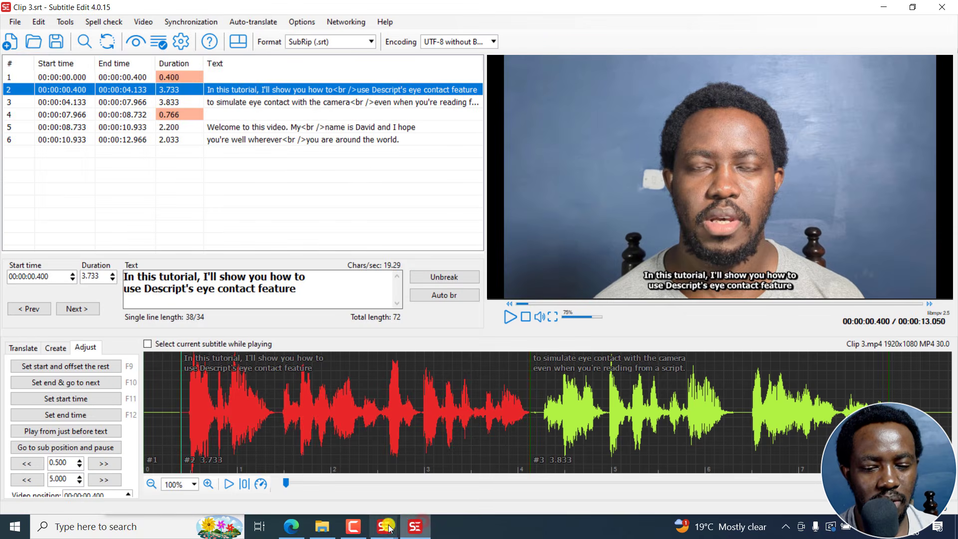
mouse_move(419, 525)
left_click(428, 488)
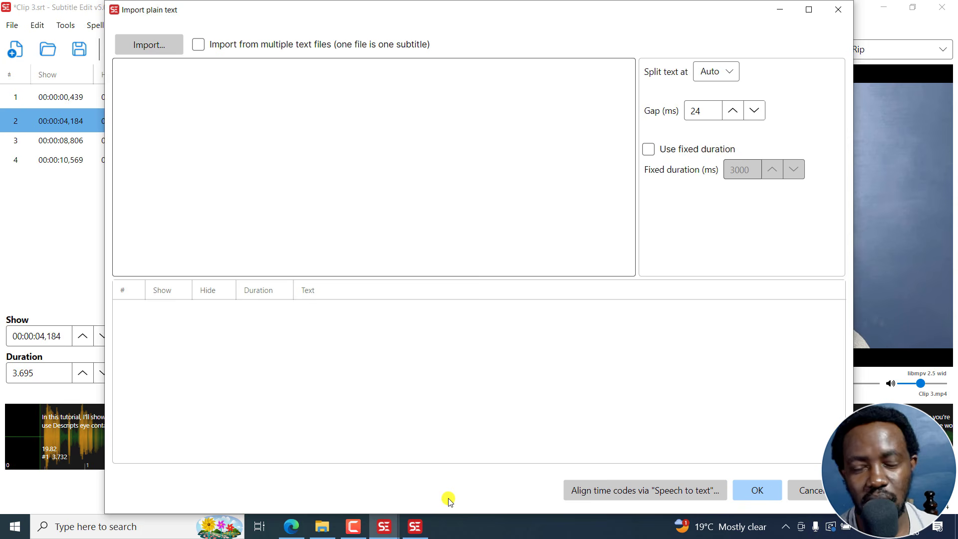
- Review the Montreal Forced Aligner repository in the browser, reading its README description and installation instructions alongside Subtitle Edit's plain text import
left_click(291, 526)
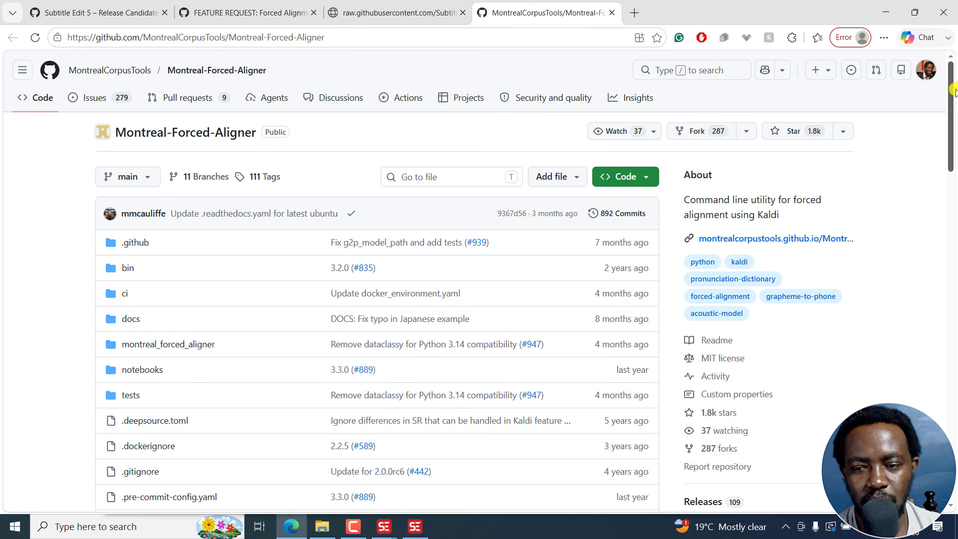
left_click_drag(952, 90, 953, 202)
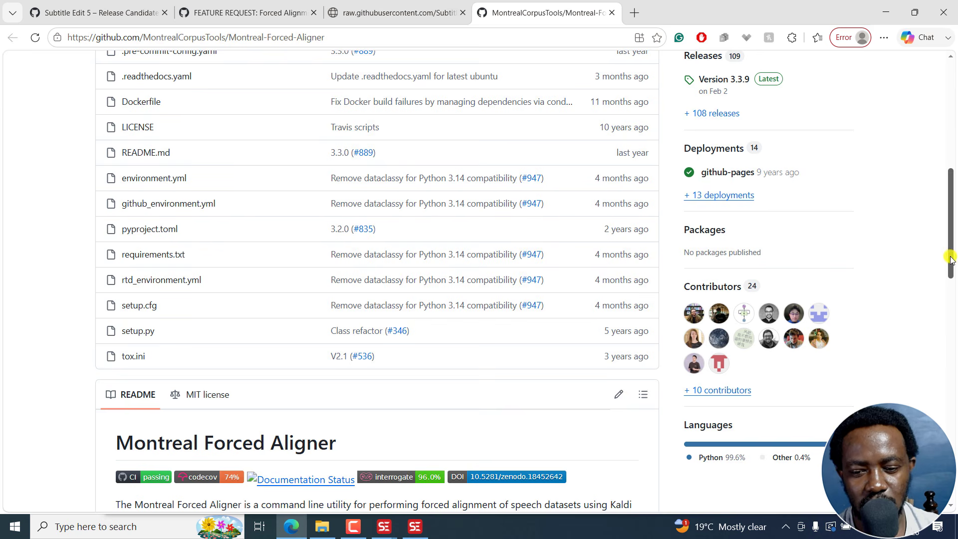
left_click_drag(950, 258, 953, 311)
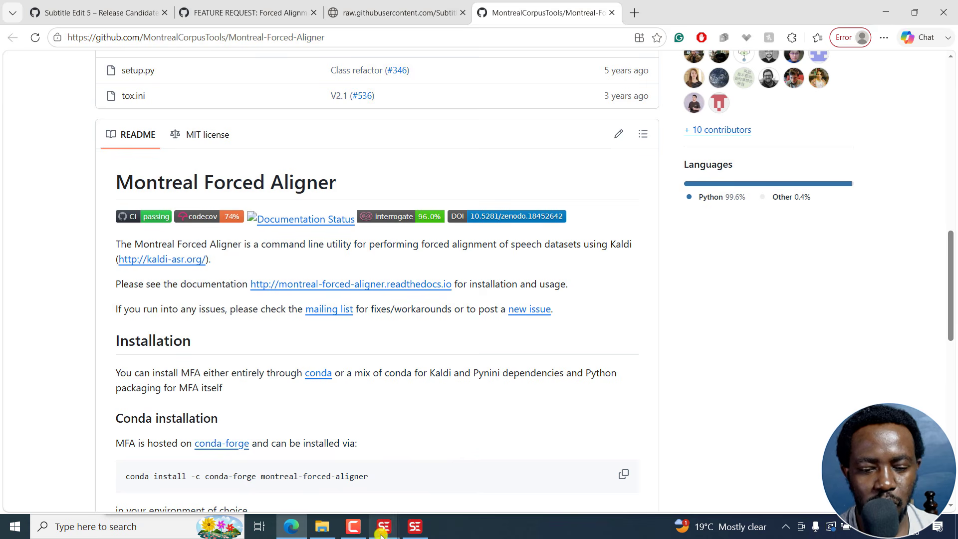
mouse_move(381, 523)
left_click(355, 475)
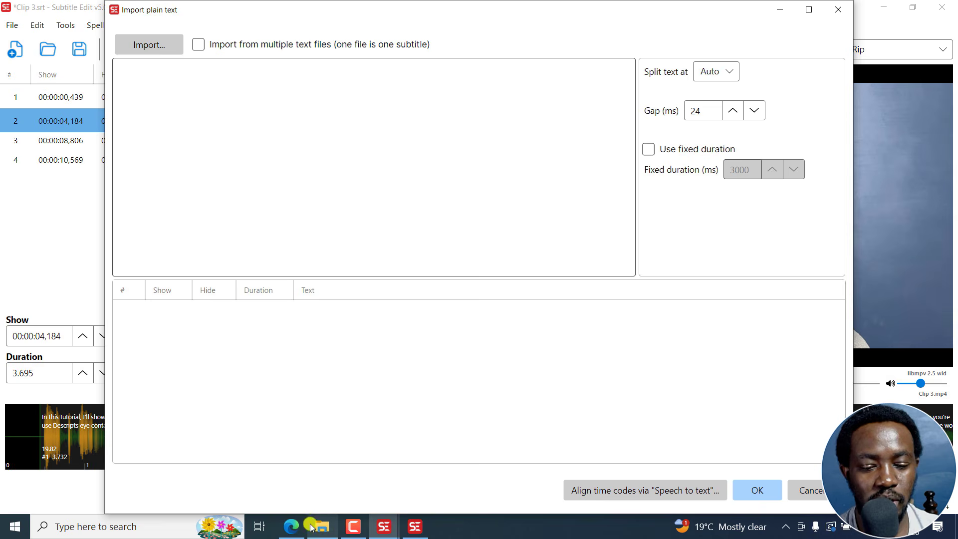
left_click(291, 527)
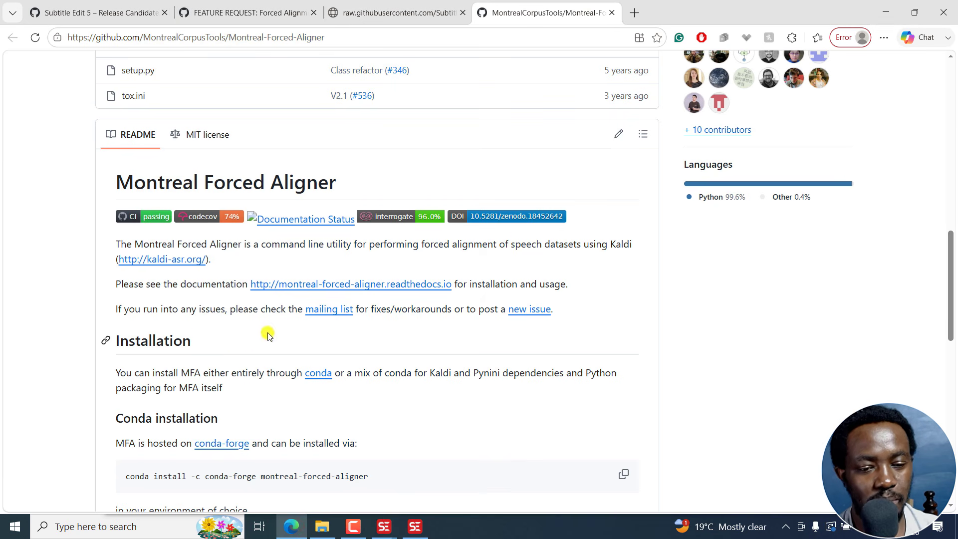
left_click_drag(951, 275, 955, 297)
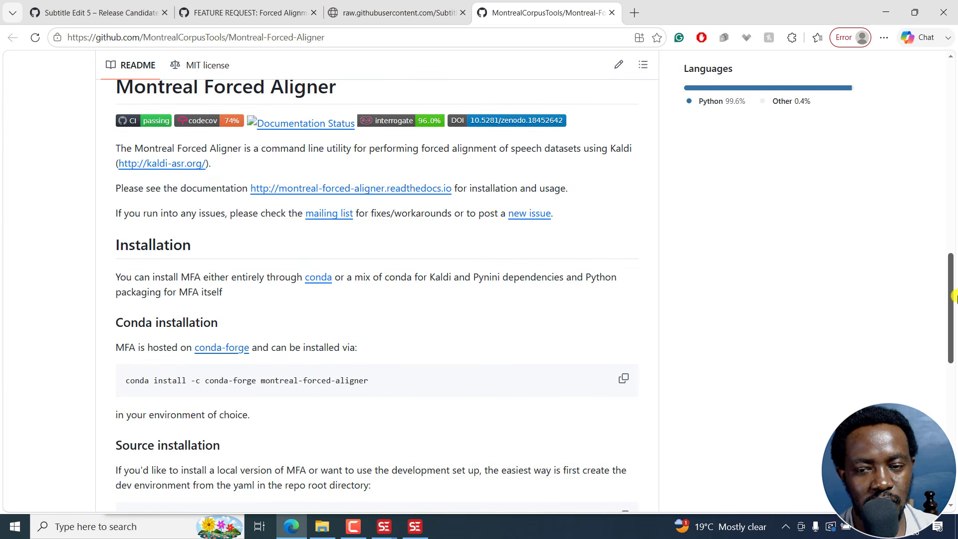
- Close Subtitle Edit 4 and dismiss the Import plain text window in Subtitle Edit 5
left_click(415, 526)
left_click(942, 7)
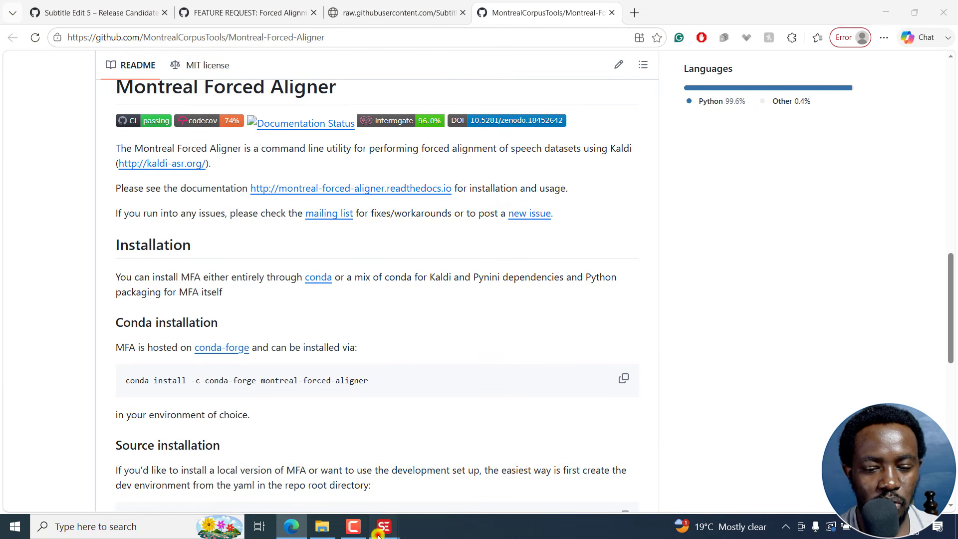
mouse_move(384, 526)
left_click(449, 447)
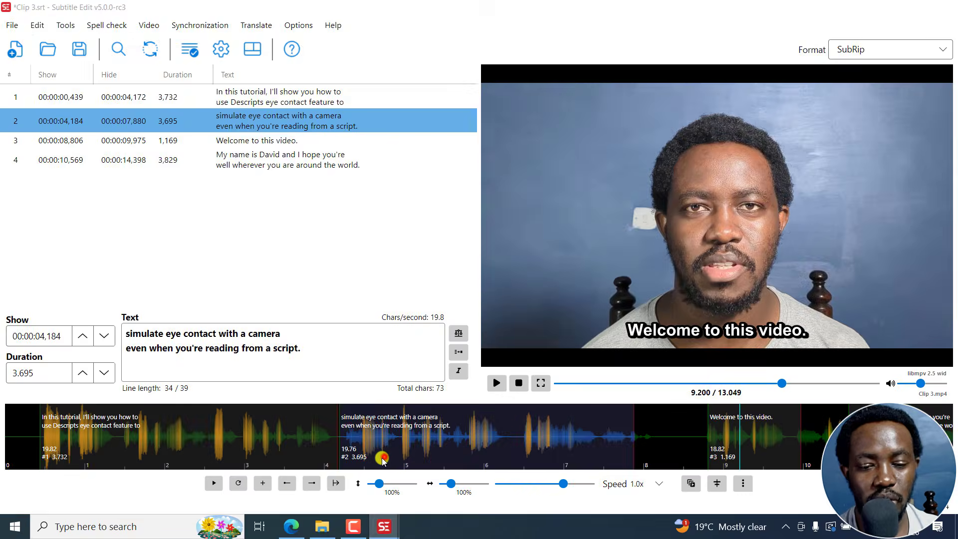
left_click(837, 10)
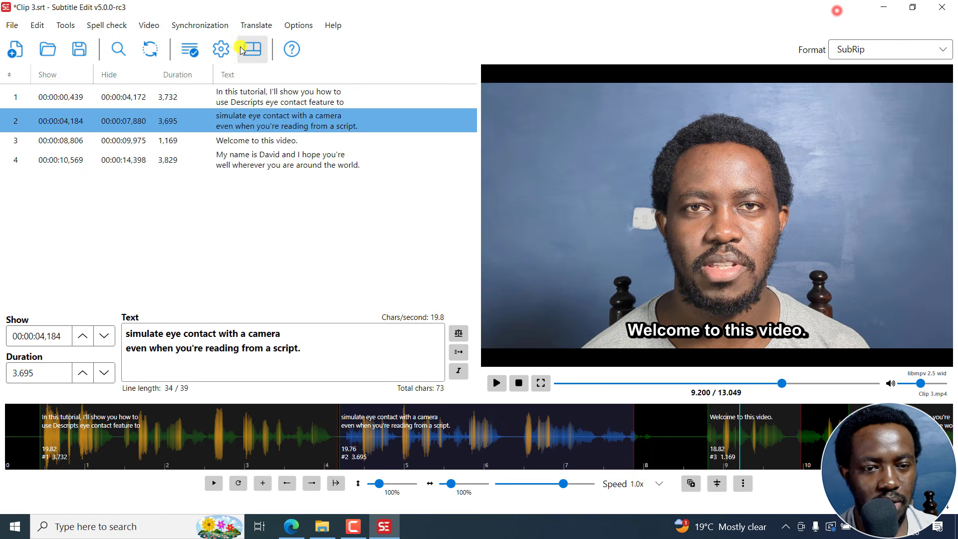
- Open the window for generating a video with burned-in subtitles, examine its options, and close it
left_click(149, 25)
left_click(184, 130)
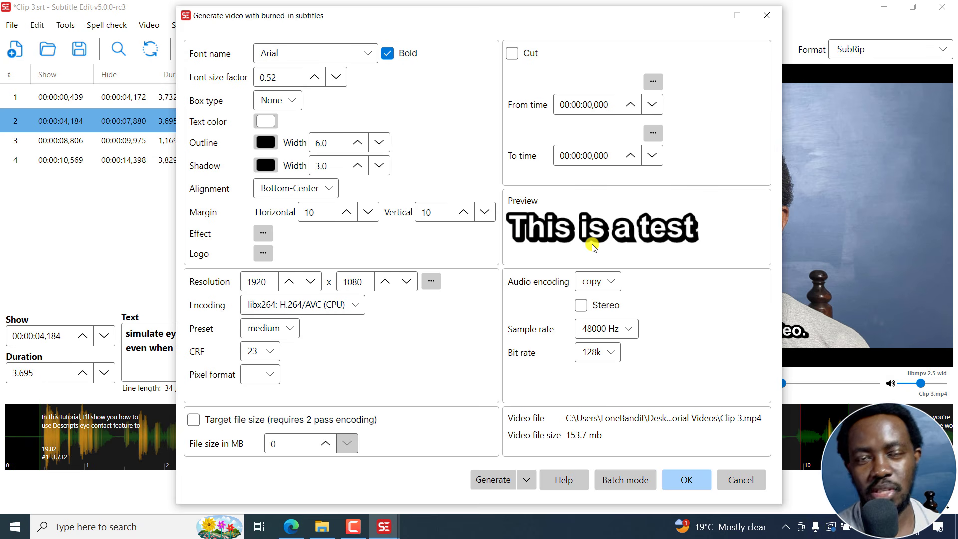
left_click(767, 16)
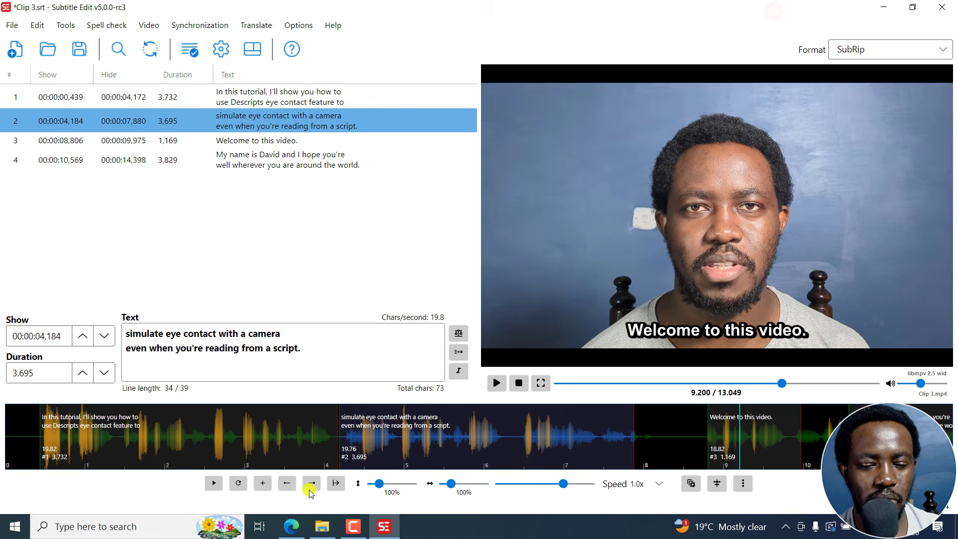
- Switch to the browser and read the v5.0.0-rc3 announcement in the Subtitle Edit 5 Release Candidate discussion
left_click(290, 526)
left_click(68, 7)
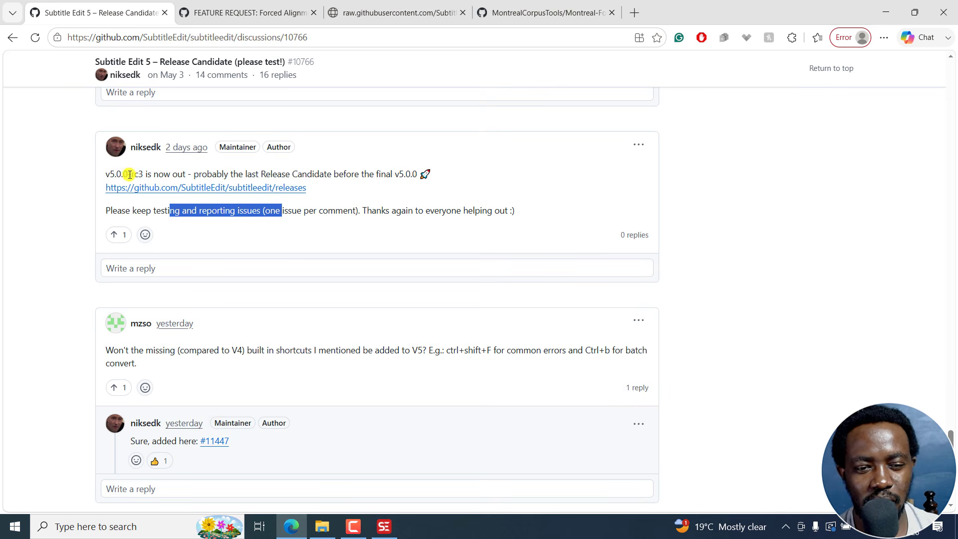
left_click_drag(129, 175, 172, 173)
left_click(193, 172)
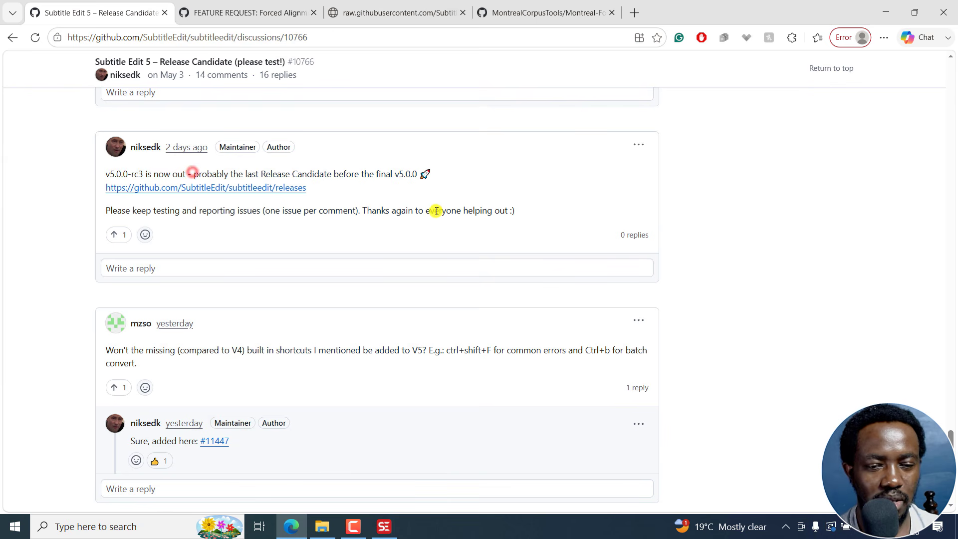
- Check the Subtitle Edit main window, and review the announcement's notes on the last release candidate and reporting issues
left_click(394, 526)
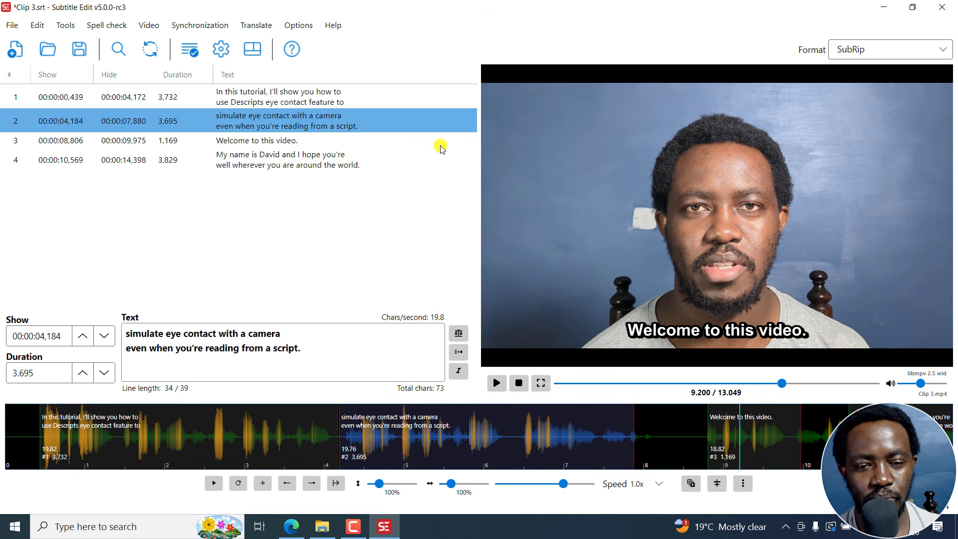
left_click(291, 530)
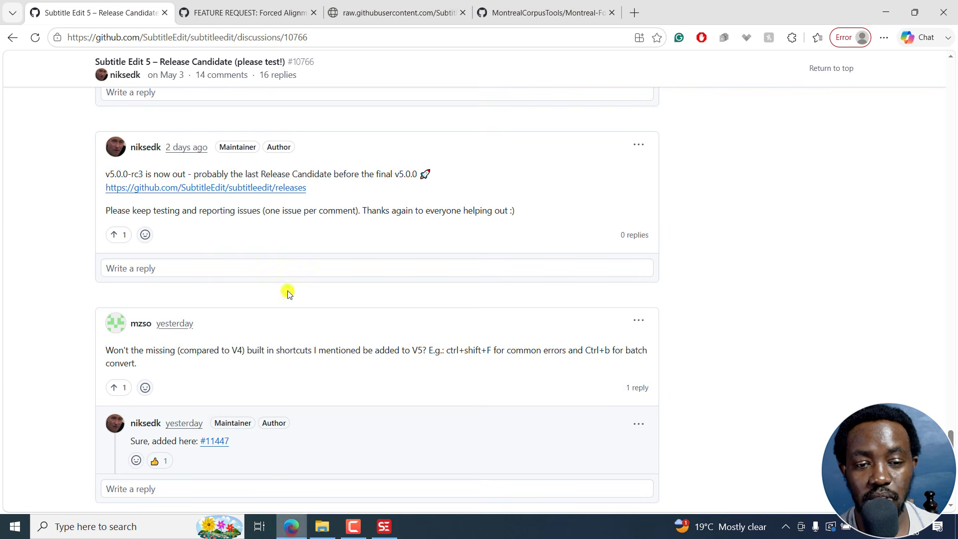
left_click_drag(232, 175, 331, 172)
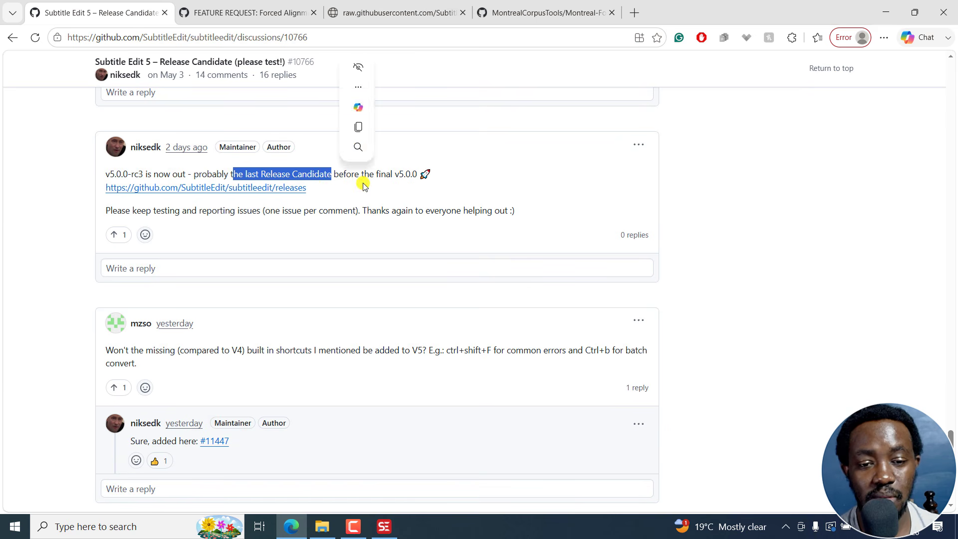
left_click(364, 183)
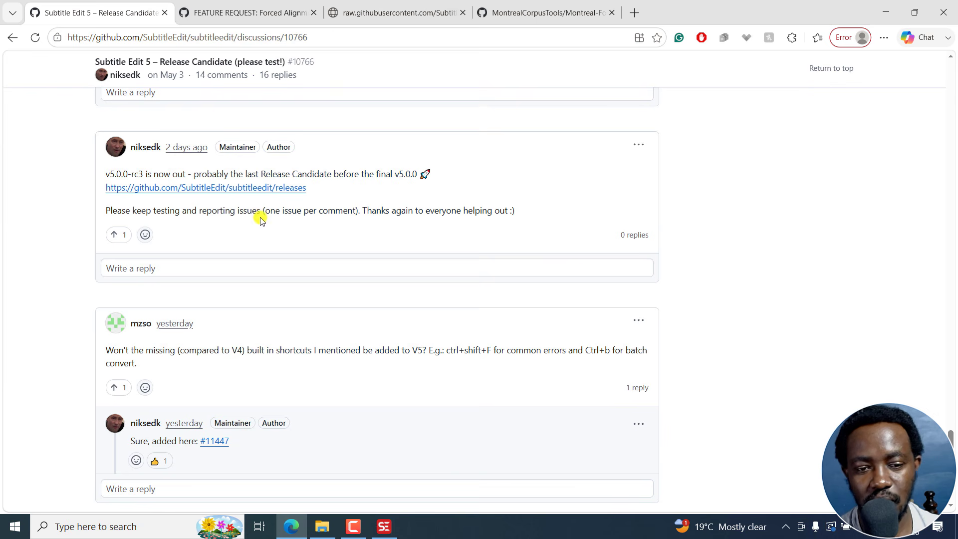
left_click_drag(205, 211, 286, 221)
left_click(335, 223)
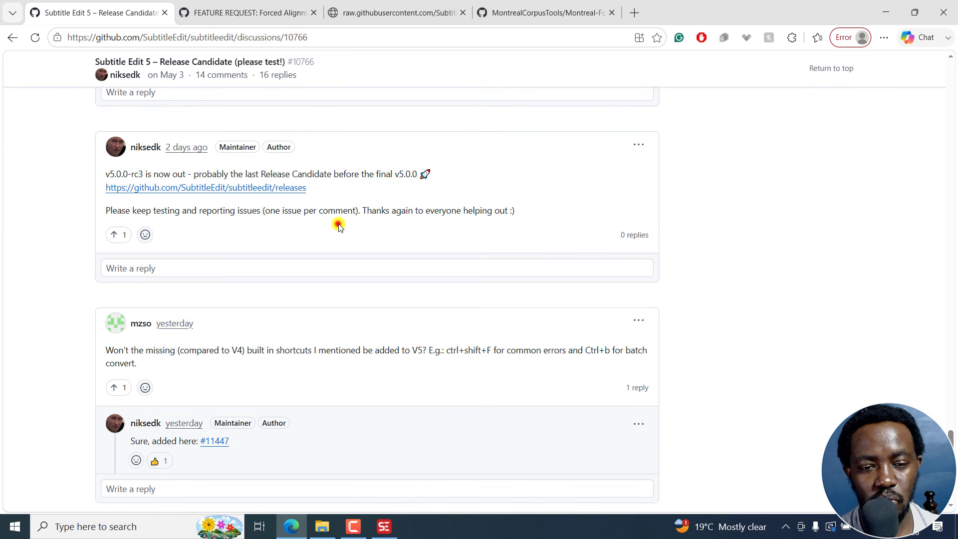